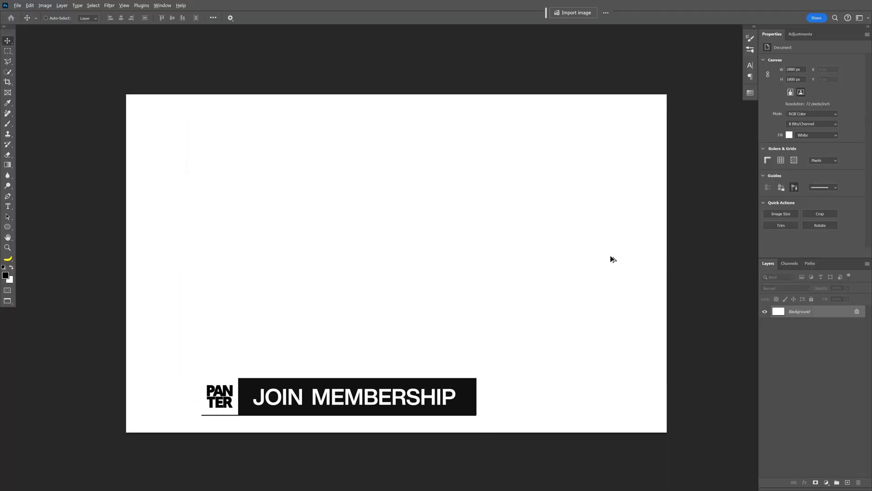
Step: Invert the white background to black and draw a circle about 1310 px in diameter near the canvas centre
key(ctrl+i)
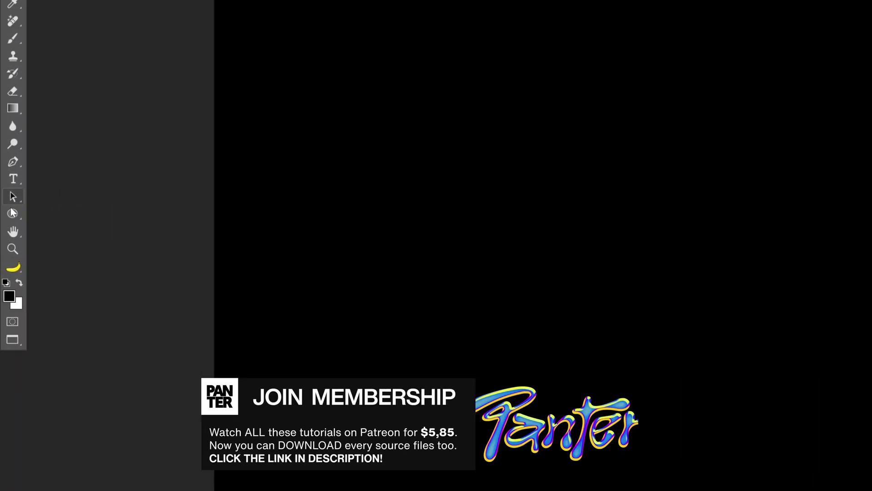
right_click(13, 213)
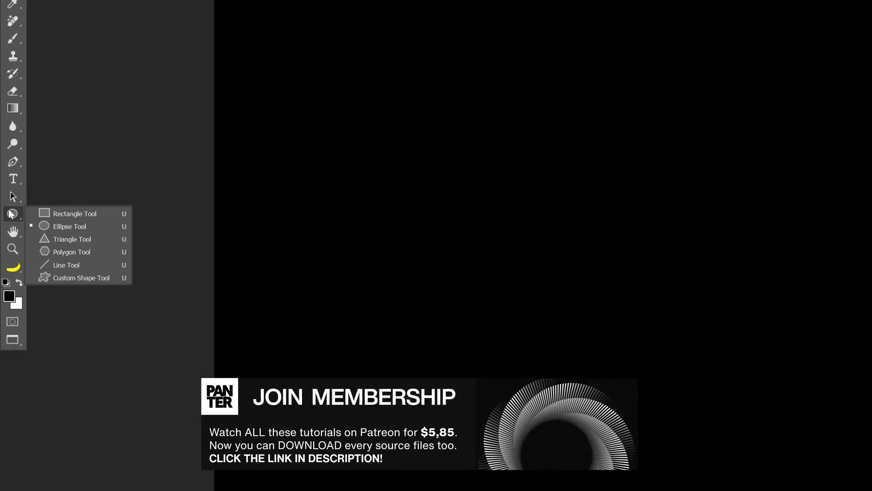
click(101, 222)
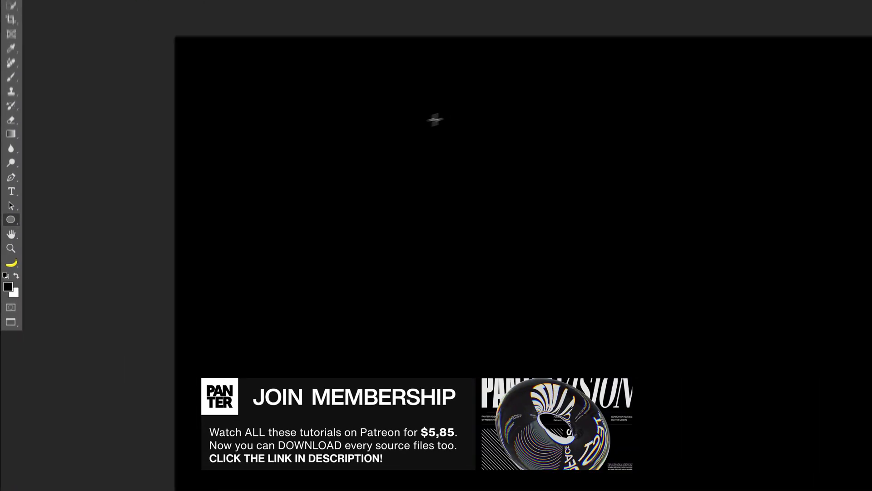
drag(298, 152, 662, 381)
key(v)
mouse_move(482, 279)
mouse_down()
mouse_move(448, 246)
mouse_move(484, 273)
mouse_move(460, 271)
mouse_move(501, 253)
mouse_up()
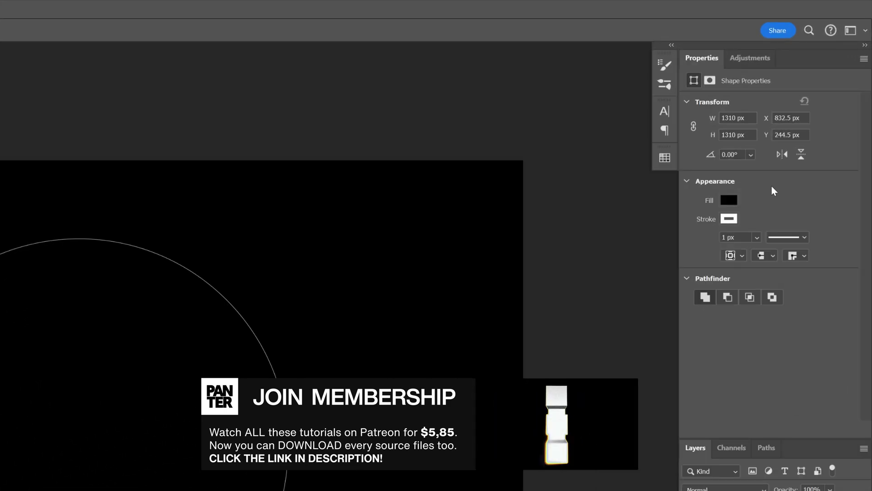
Step: Fill the circle with red and give it a yellow-green stroke about 5.71 px wide
click(727, 200)
click(722, 272)
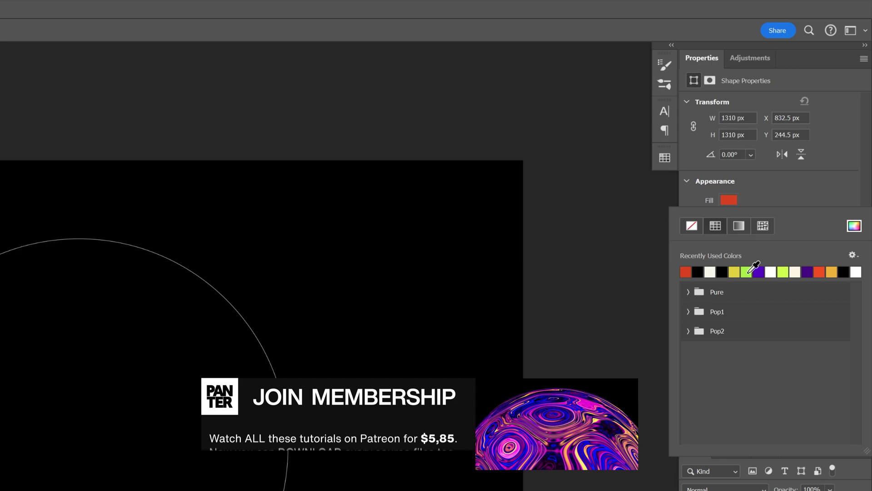
click(786, 186)
click(729, 219)
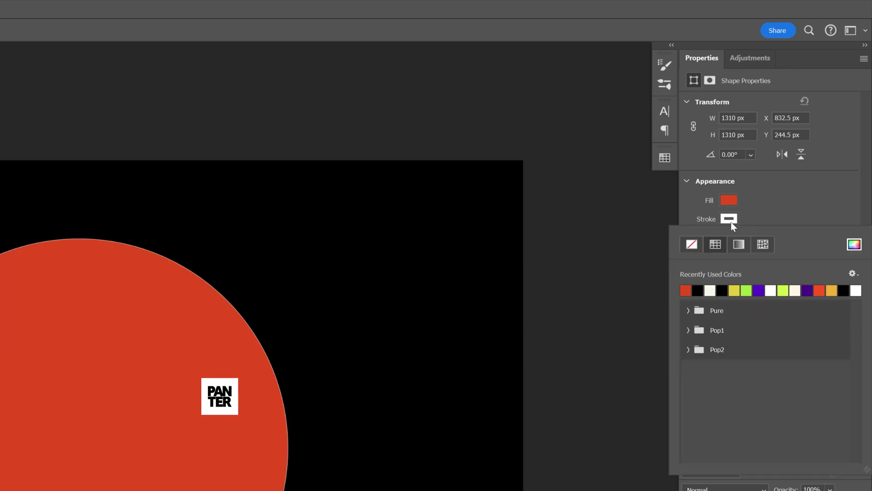
click(758, 290)
click(759, 290)
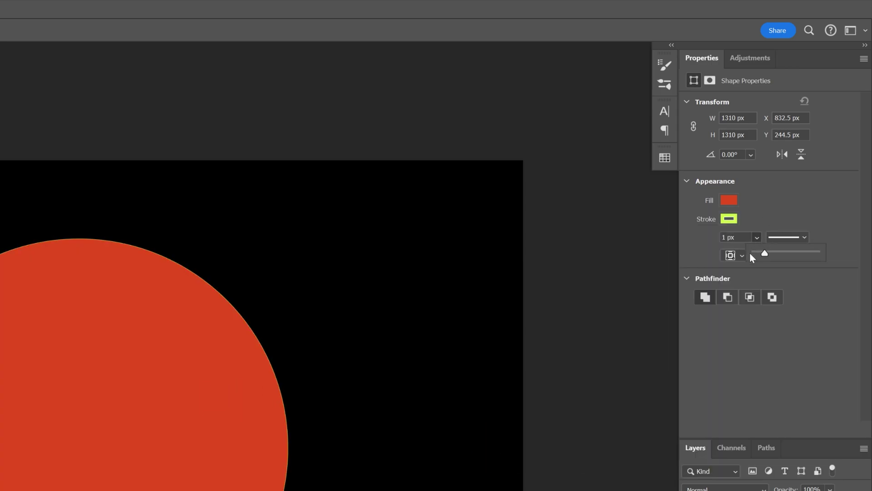
drag(775, 255, 770, 255)
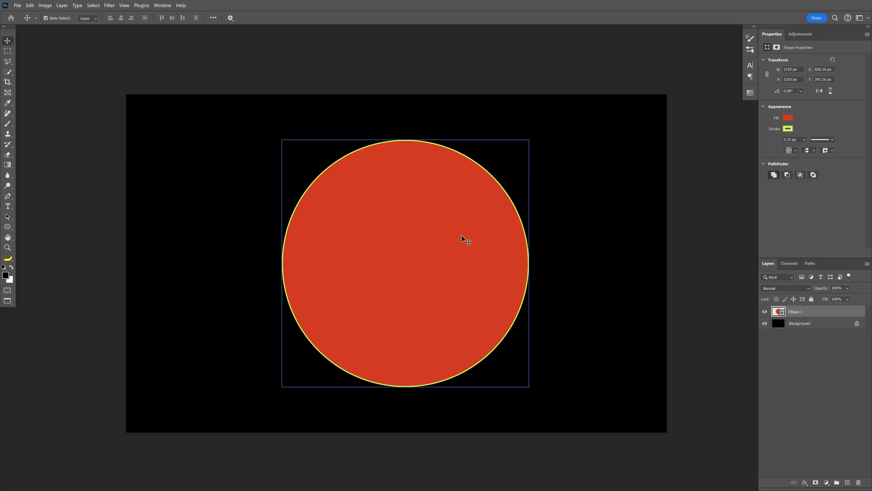
Step: Move the circle to the exact centre of the canvas with Free Transform
key(ctrl+t)
mouse_move(467, 237)
mouse_down()
mouse_move(470, 247)
mouse_move(461, 240)
mouse_up()
key(Return)
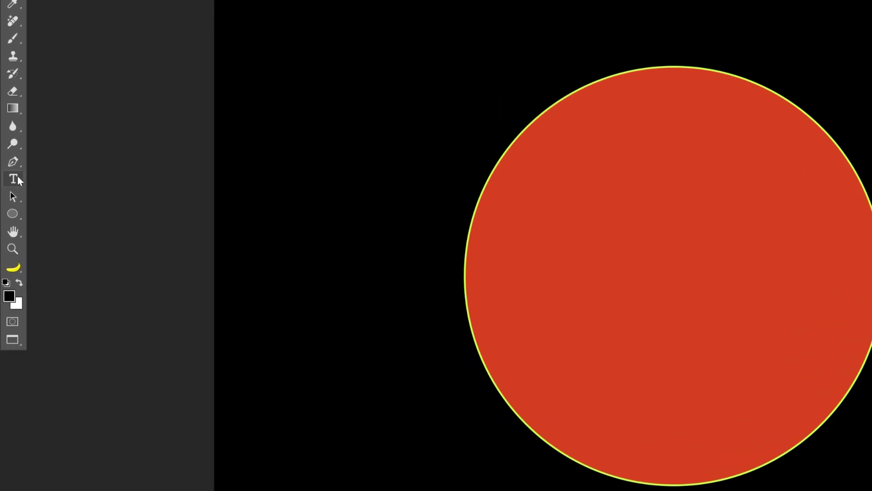
Step: Add the text PANTER VISION along the circle's outline, starting on its upper-left arc
click(8, 197)
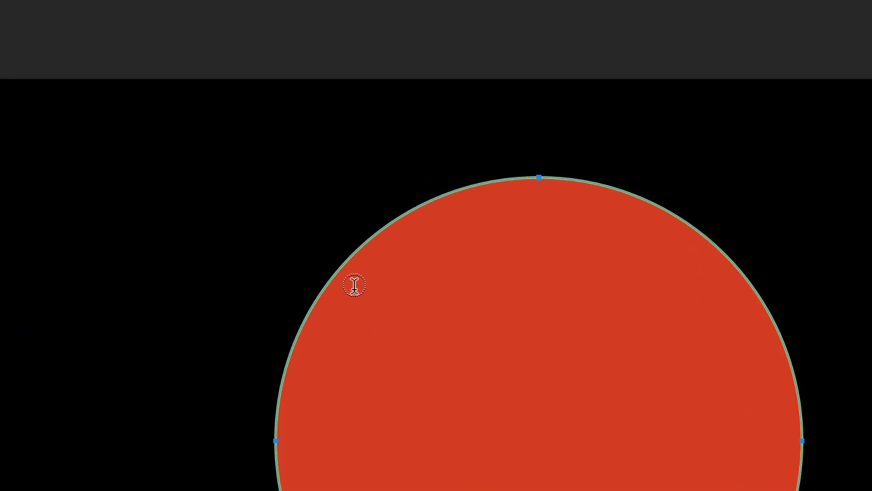
click(332, 272)
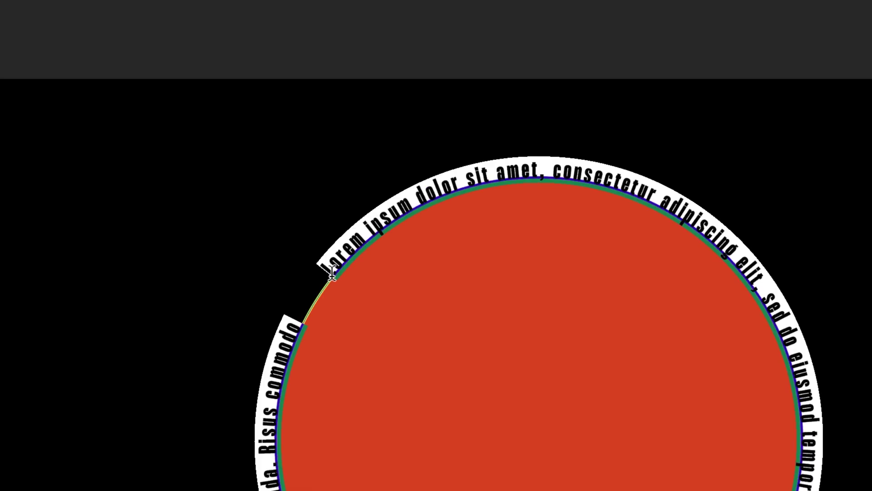
text(PANTER)
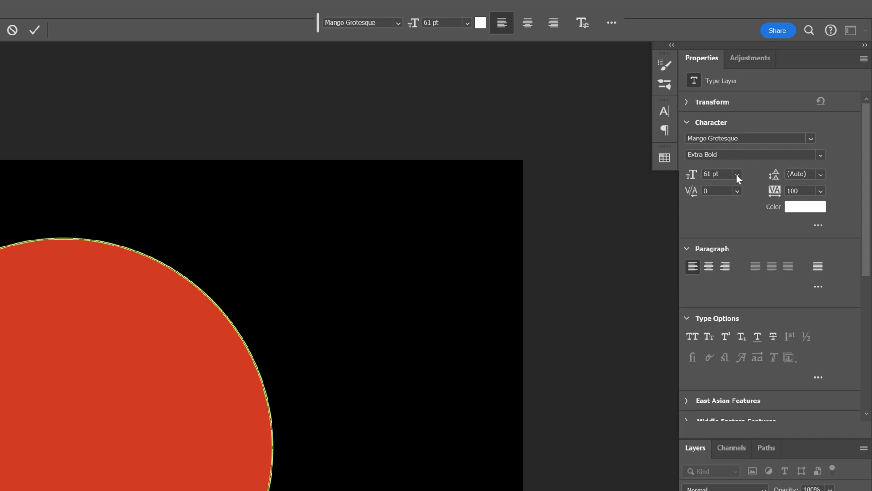
Step: Set the circular text to a font size of 300 pt and a tracking of 100
click(737, 175)
click(735, 391)
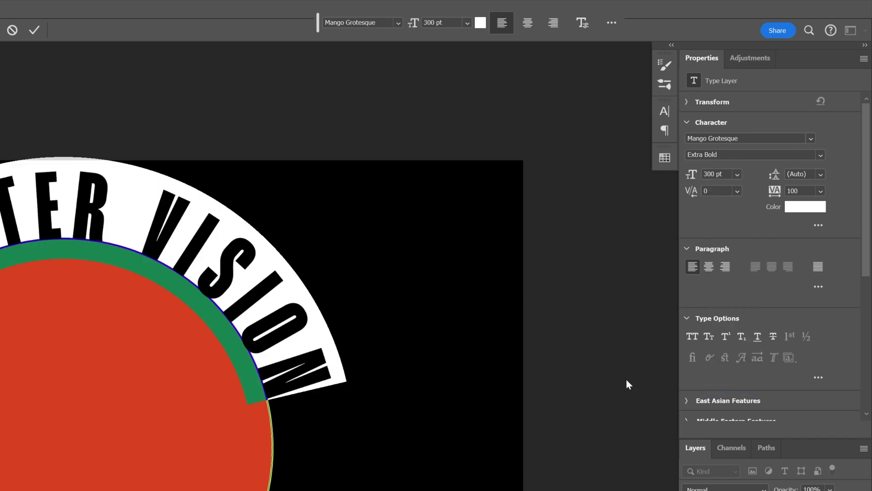
click(821, 192)
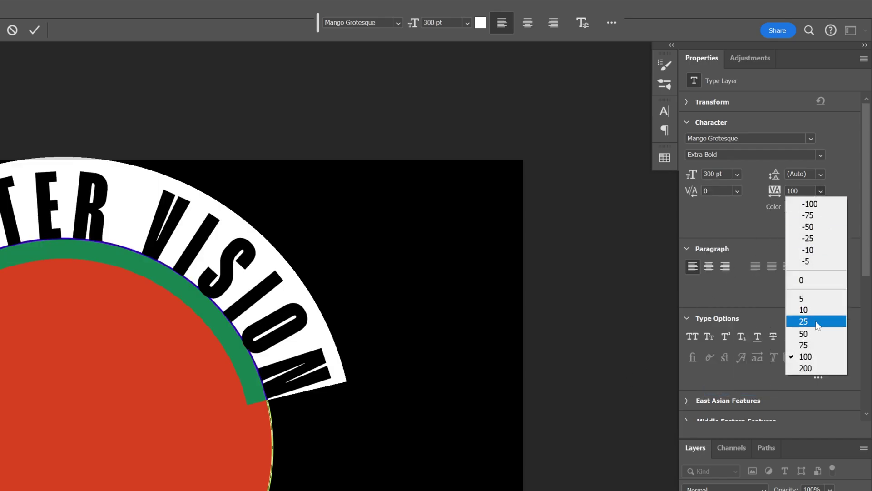
click(814, 359)
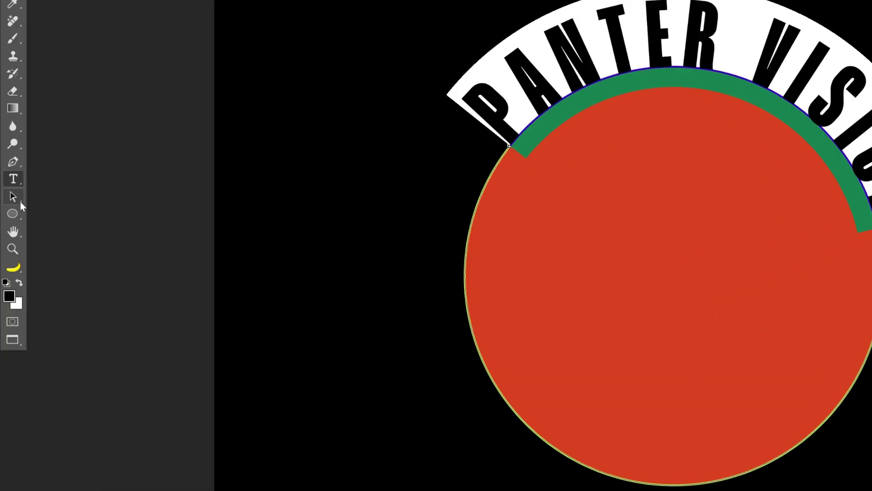
Step: Flip the PANTER VISION text to the inner side of the circle with the Path Selection tool
click(16, 196)
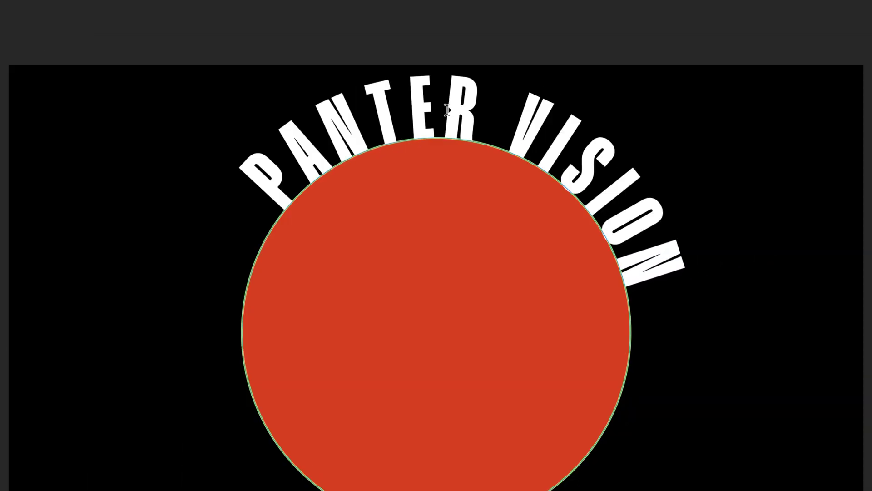
drag(440, 103, 444, 114)
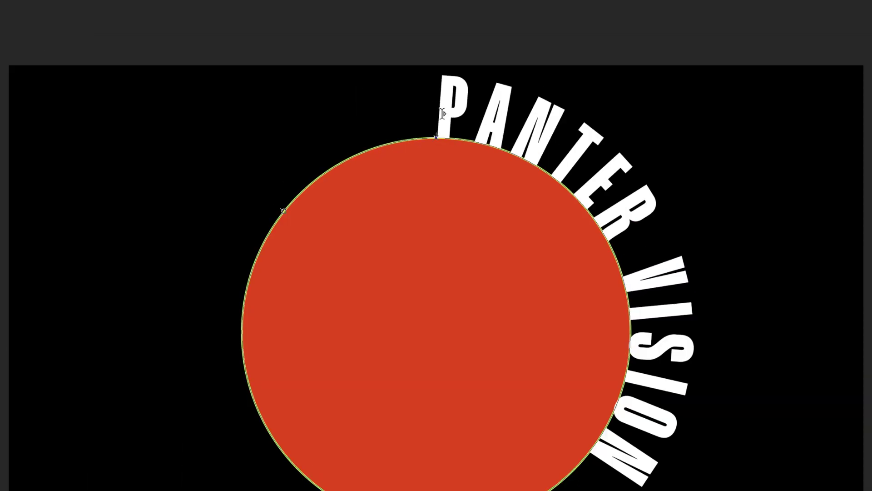
drag(437, 144, 435, 171)
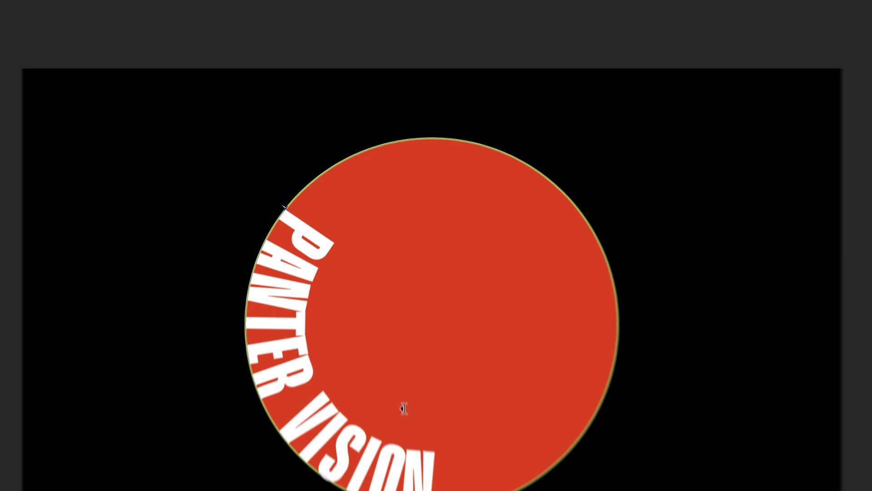
Step: Adjust the start and end points of the path text so all of PANTER VISION fits inside the circle
drag(407, 419, 350, 389)
drag(329, 283, 317, 235)
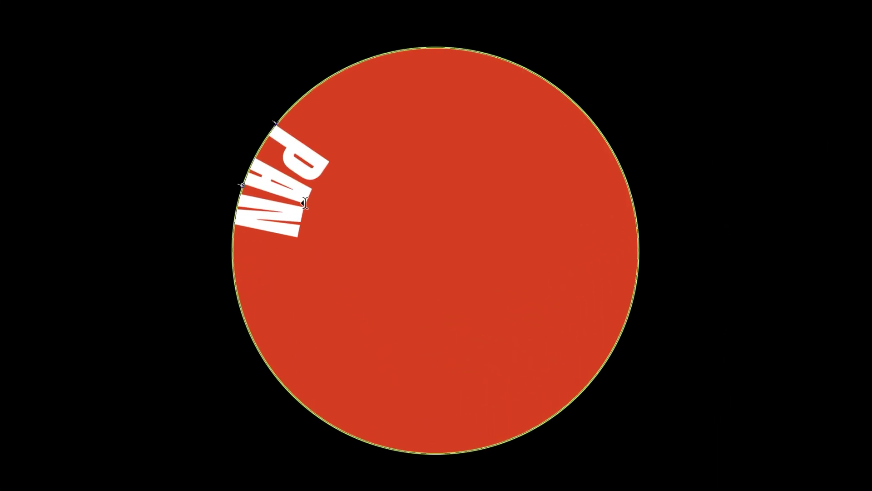
drag(308, 184, 311, 170)
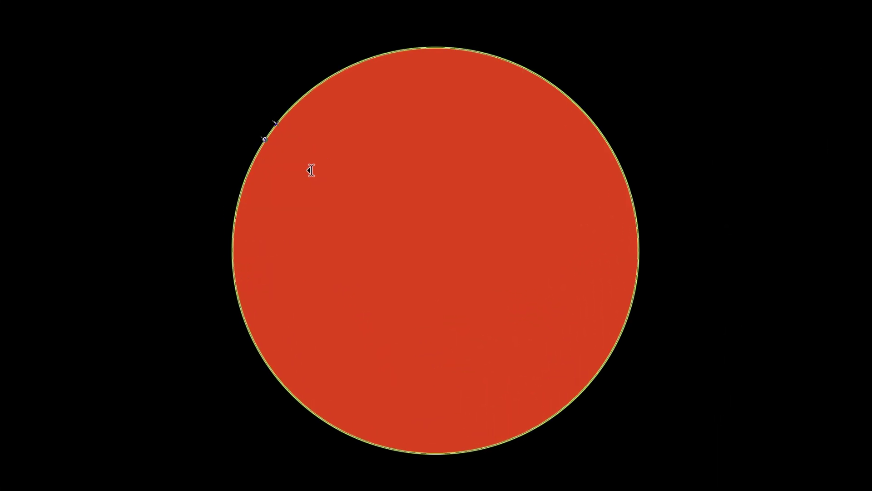
mouse_move(334, 139)
mouse_down()
mouse_move(364, 113)
mouse_move(291, 243)
mouse_move(314, 307)
mouse_move(383, 341)
mouse_up()
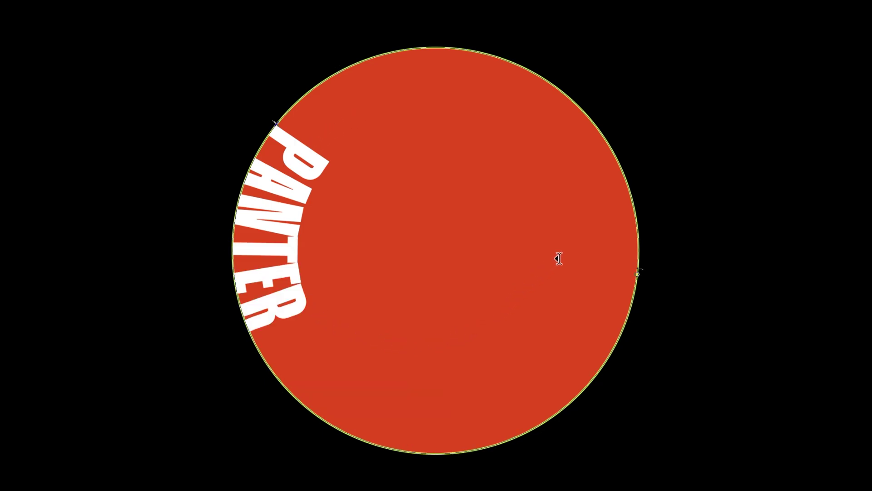
drag(559, 258, 576, 194)
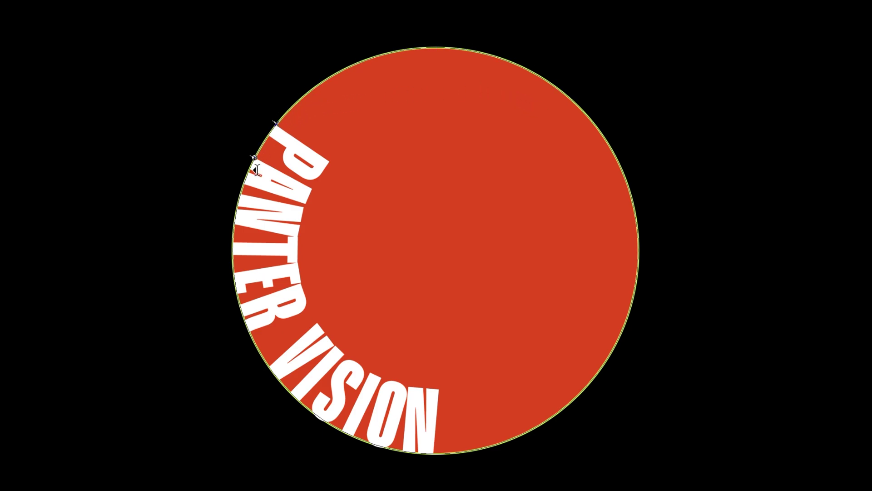
drag(257, 170, 257, 175)
drag(295, 120, 294, 121)
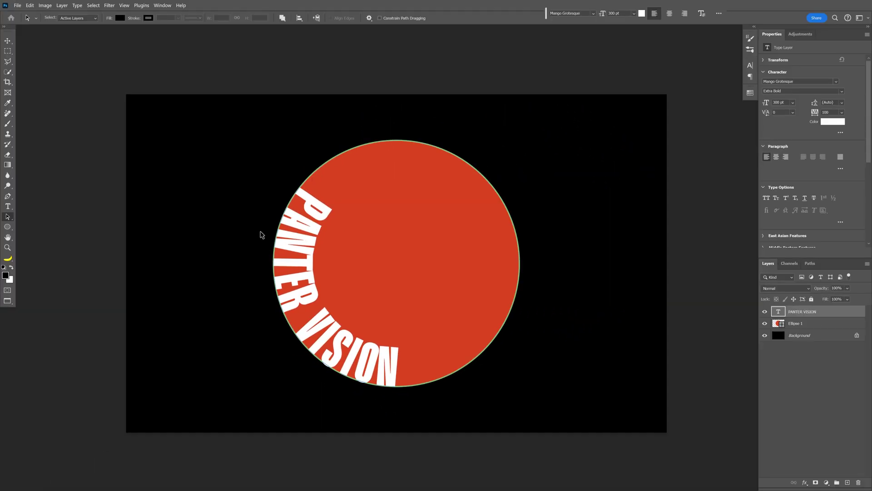
Step: Copy the words PANTER VISION and paste them after the existing text on the circle
click(8, 206)
triple_click(337, 351)
key(ctrl+c)
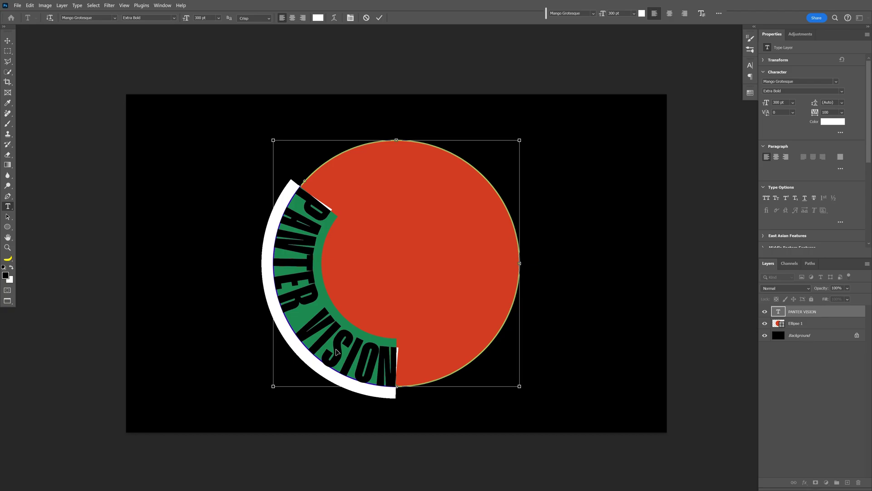
click(392, 357)
key(ctrl+v)
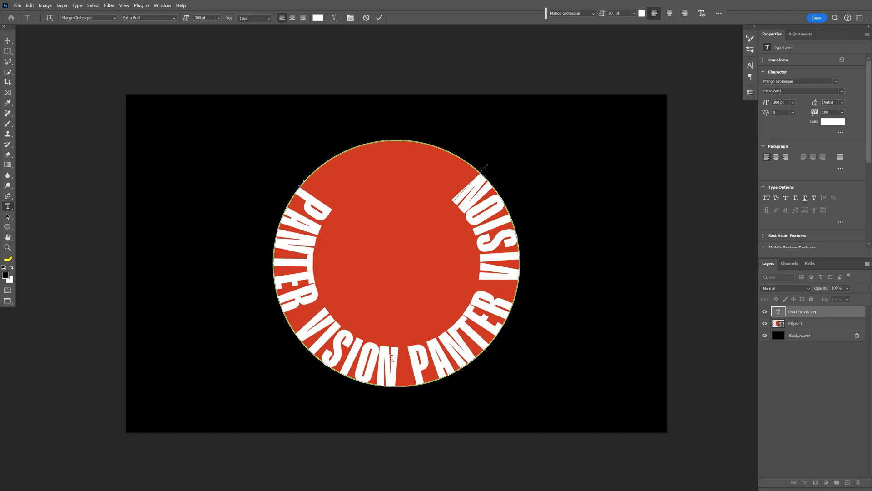
key(ctrl)
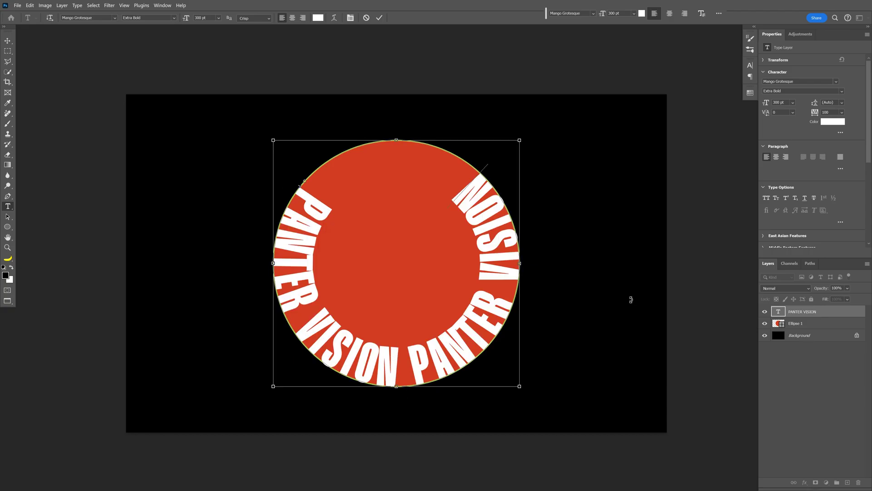
Step: Enlarge all the circular text to 392 pt so it nearly closes the ring, and commit the edit
key(ctrl+a)
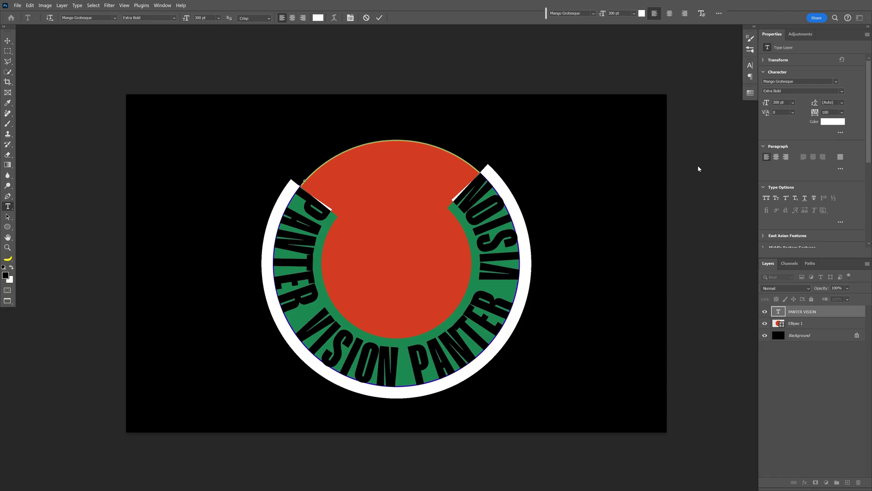
scroll(784, 102, up, 20)
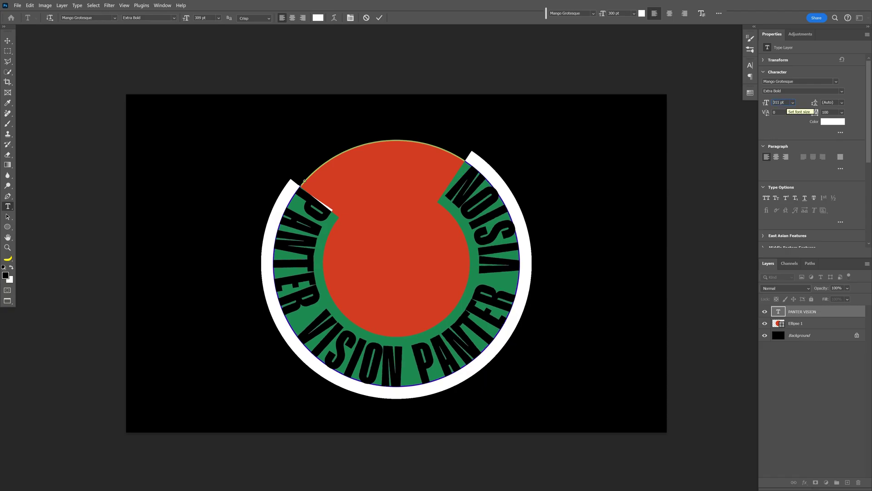
scroll(784, 103, up, 20)
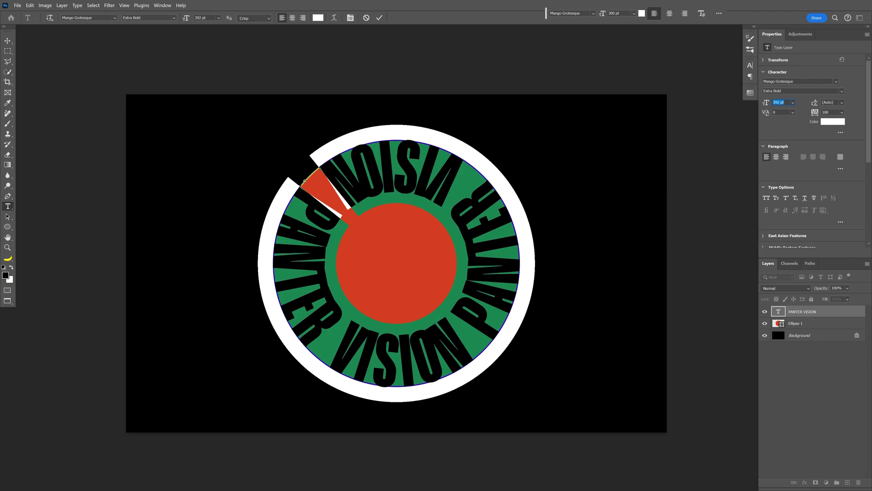
key(ctrl+Return)
Step: Delete the Ellipse 1 layer and scale the text ring up from its centre to a font size of about 474 pt
click(817, 324)
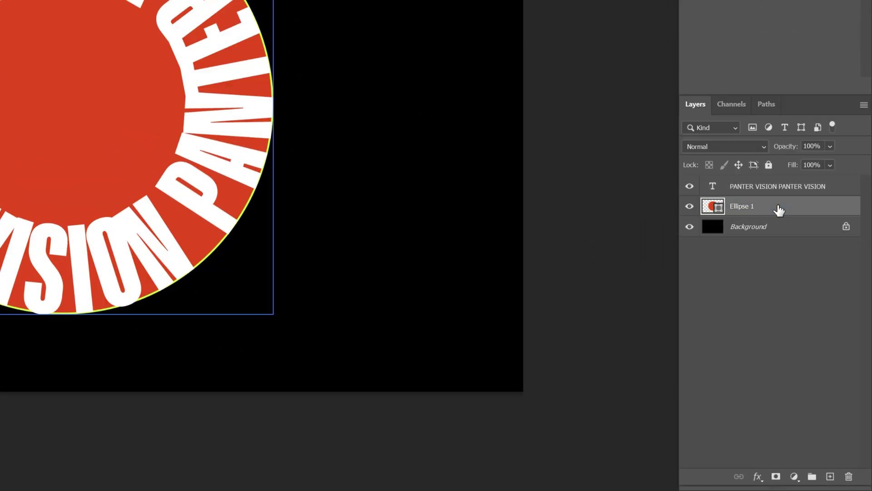
key(Delete)
click(775, 190)
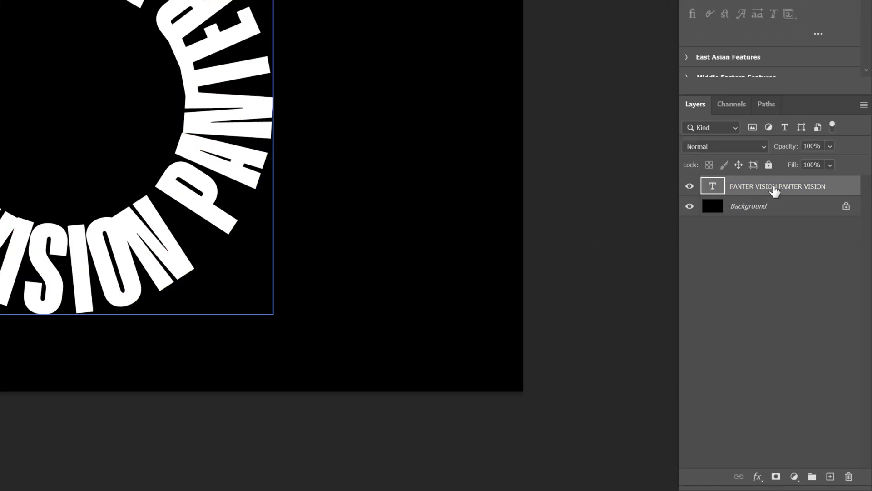
key(ctrl+t)
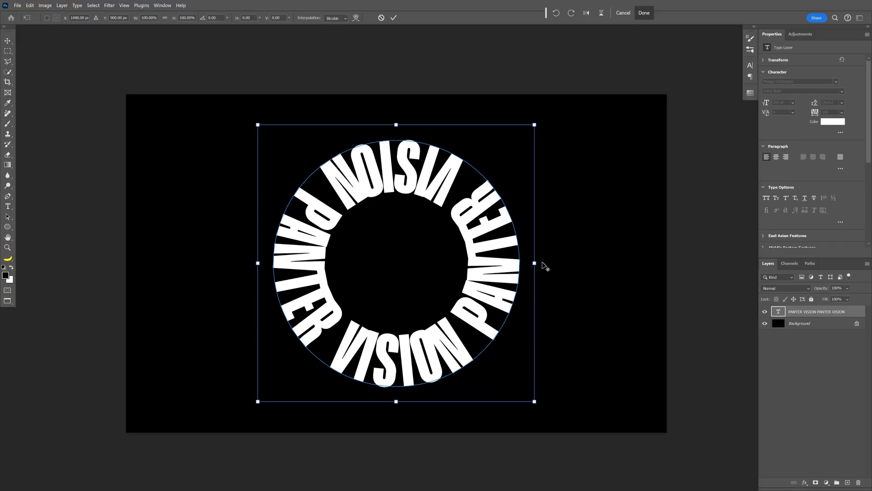
drag(534, 263, 561, 262)
key(Return)
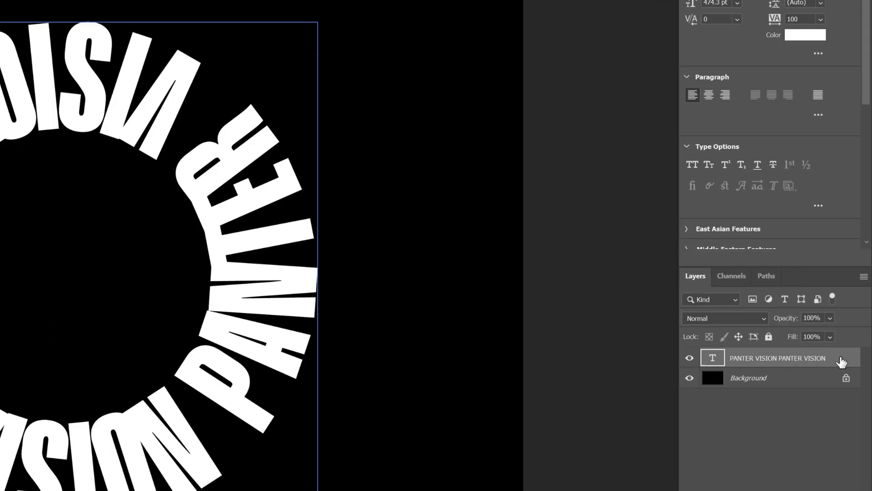
Step: Convert the circular text layer to a smart object and rename it TXT
right_click(842, 362)
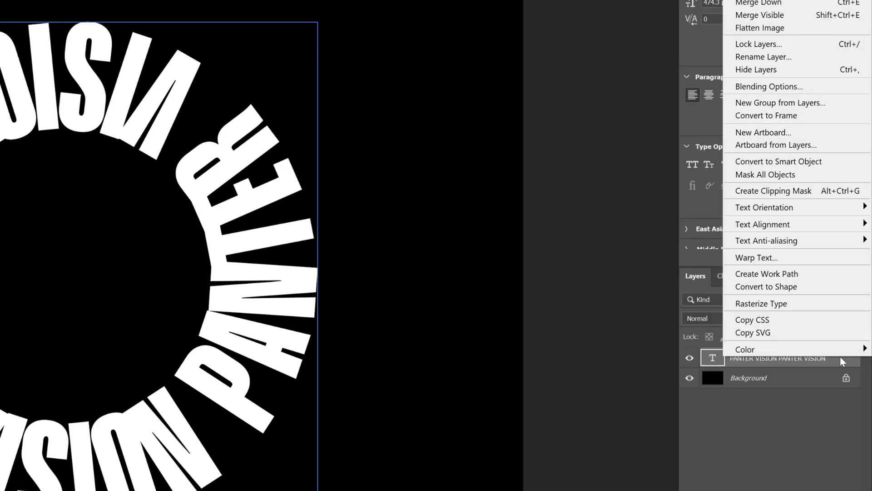
click(804, 161)
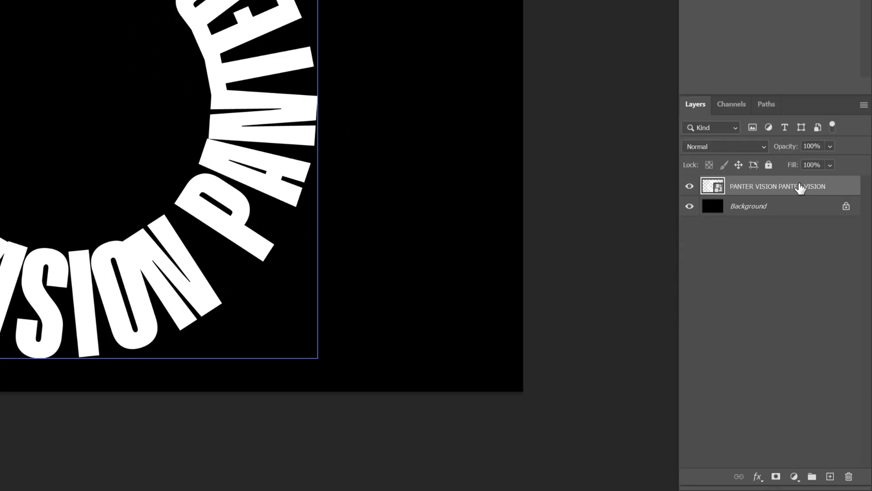
double_click(799, 291)
text(TXT)
key(Return)
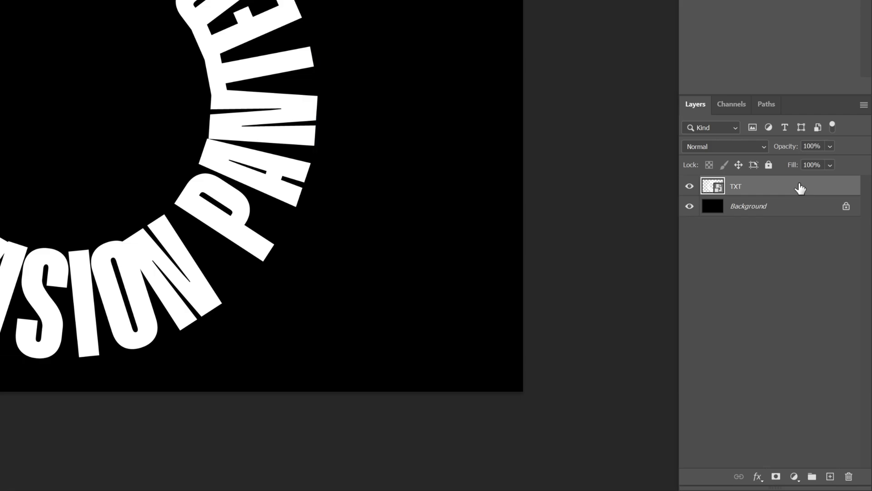
Step: Flatten the TXT ring vertically to about 42% height and move it up towards the canvas centre
key(ctrl+t)
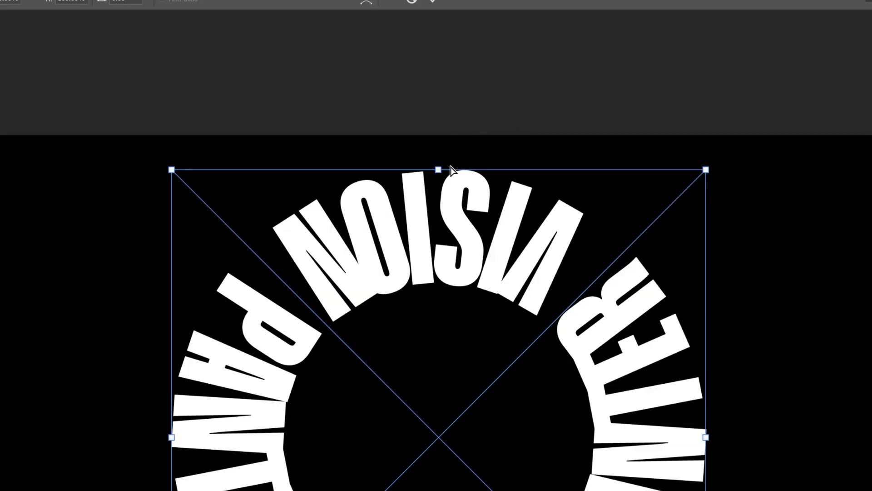
drag(439, 171, 441, 449)
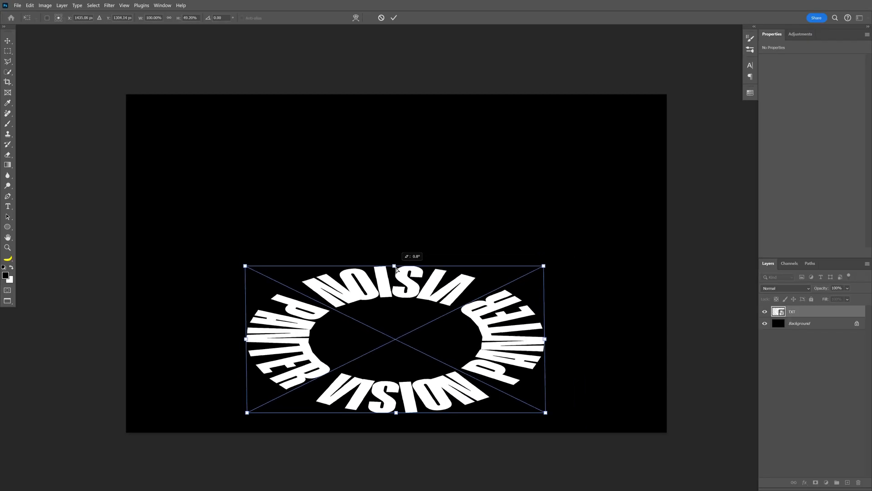
drag(397, 269, 397, 287)
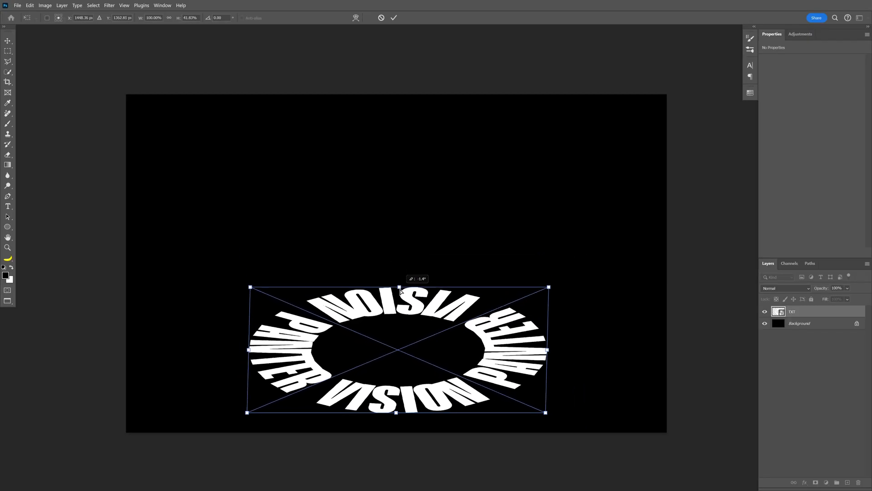
drag(460, 321, 462, 236)
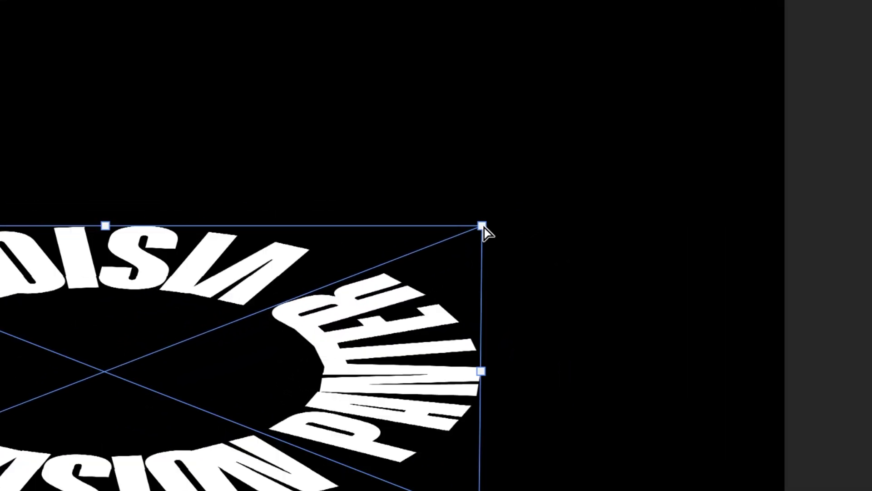
Step: Taper the ring's far edge inward for perspective and reduce its height to about 30%
drag(484, 227, 292, 232)
drag(248, 206, 322, 207)
drag(397, 208, 395, 230)
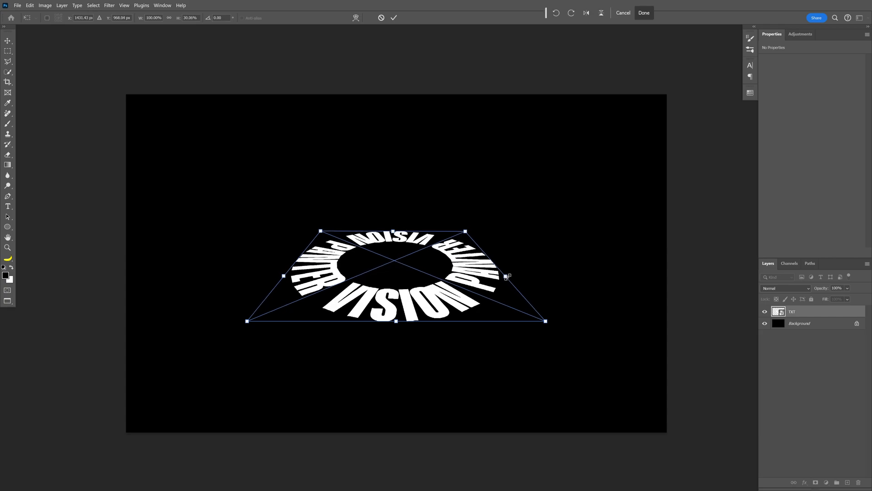
Step: Enlarge and balance the tapered ring to about 263% width and 66% height, commit the transform, and raise it on the canvas
drag(506, 276, 634, 269)
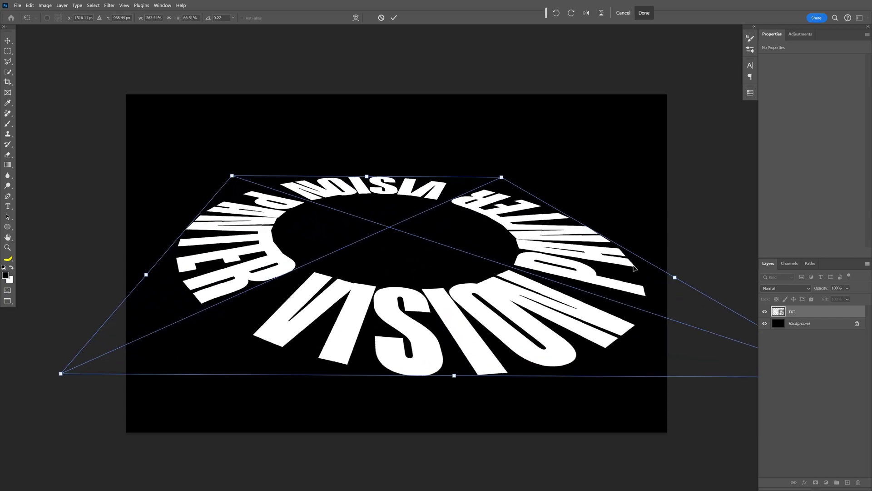
drag(456, 376, 396, 370)
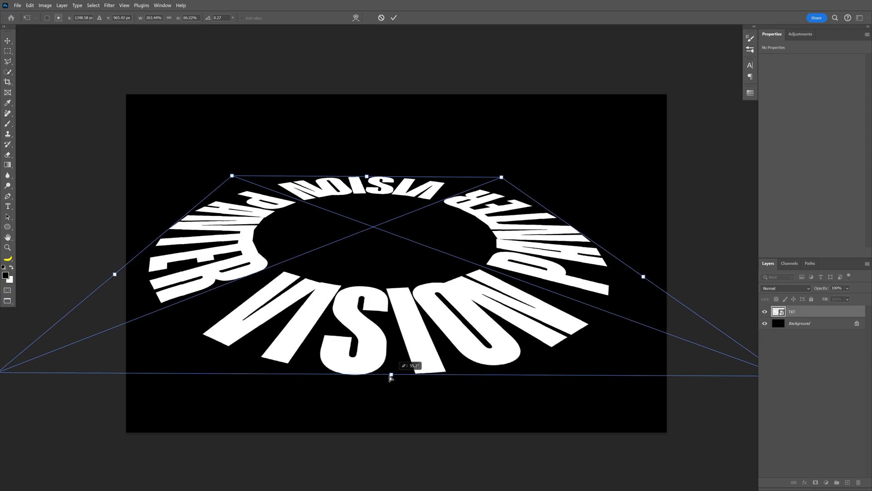
key(Return)
drag(426, 309, 424, 272)
Step: Duplicate the TXT layer with a 90° Motion Blur and shift the blurred copy down from the letters
key(ctrl+j)
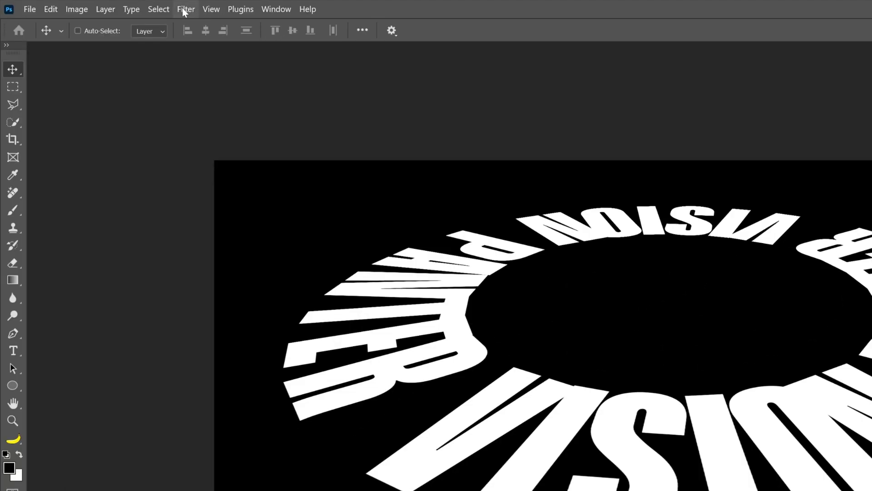
click(185, 9)
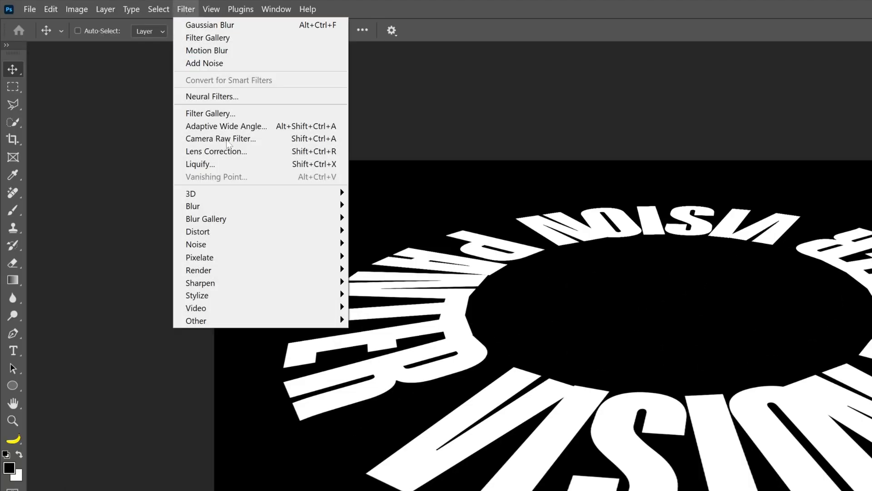
mouse_move(227, 211)
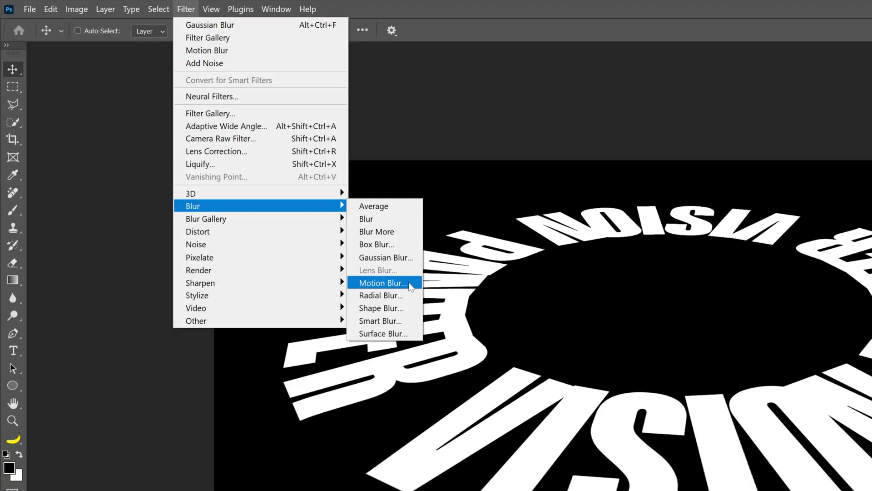
click(409, 283)
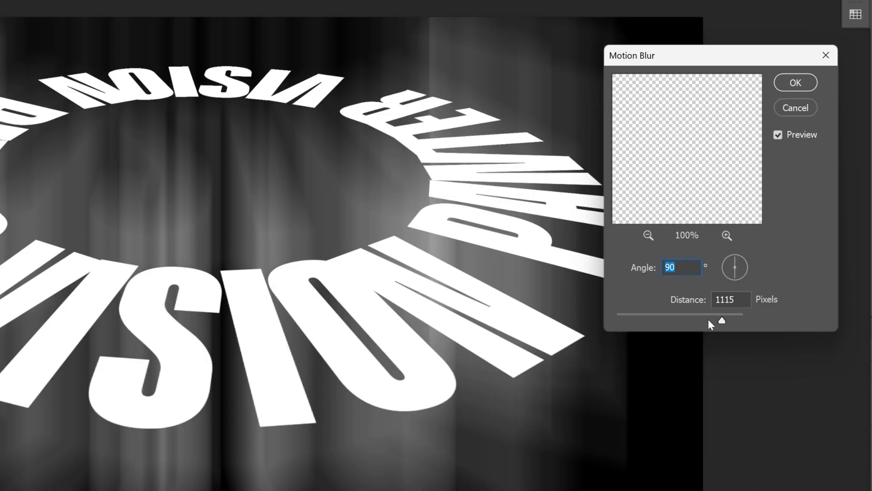
drag(710, 321, 705, 323)
click(799, 88)
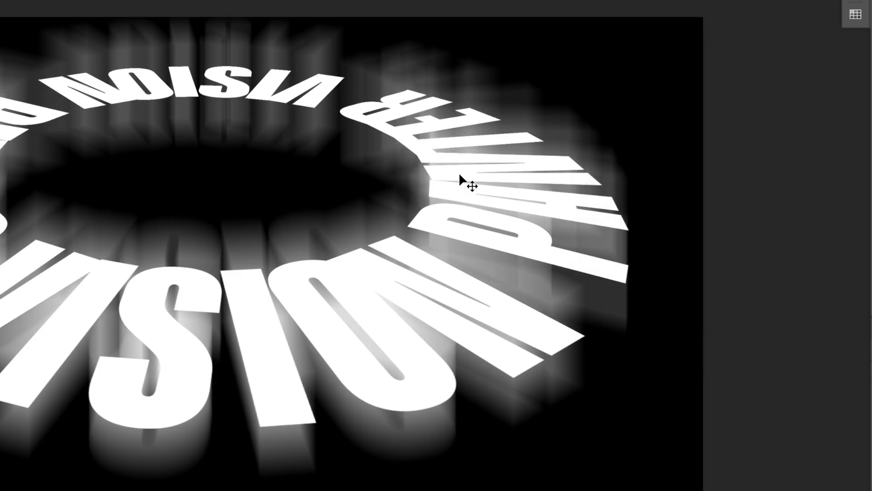
drag(442, 152, 440, 177)
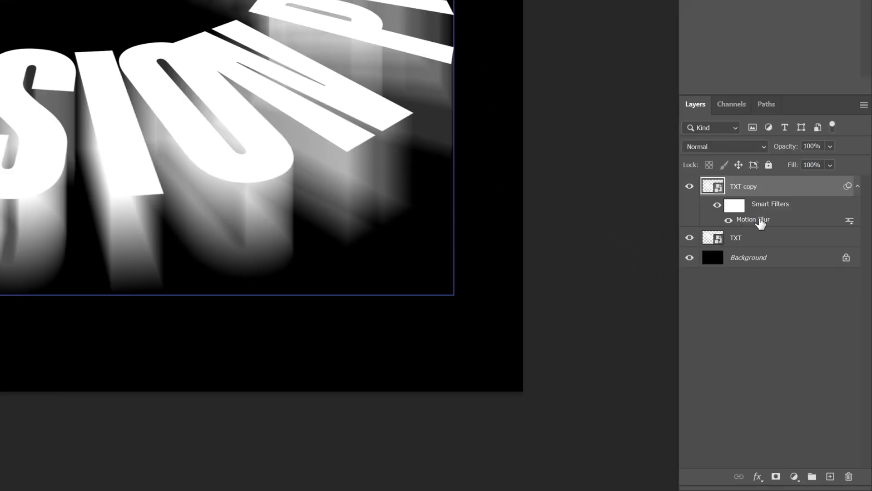
Step: Set TXT copy's Motion Blur distance to 225 pixels and place the layer beneath TXT
double_click(760, 220)
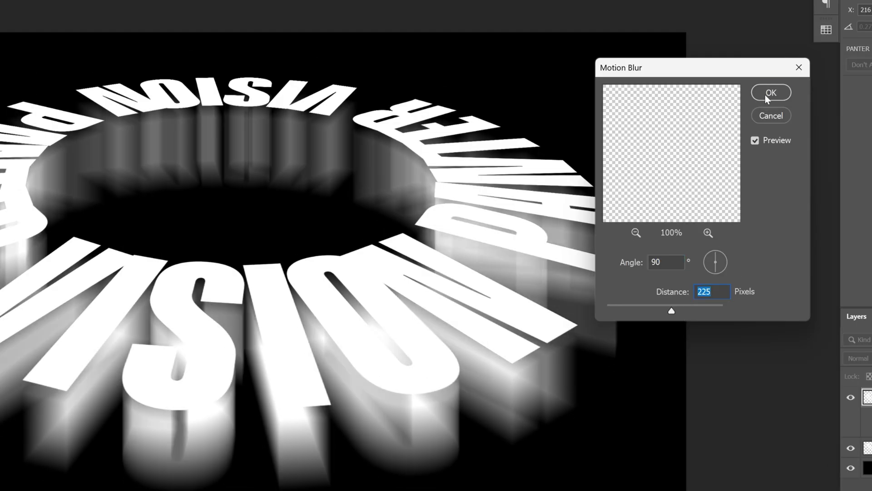
click(767, 93)
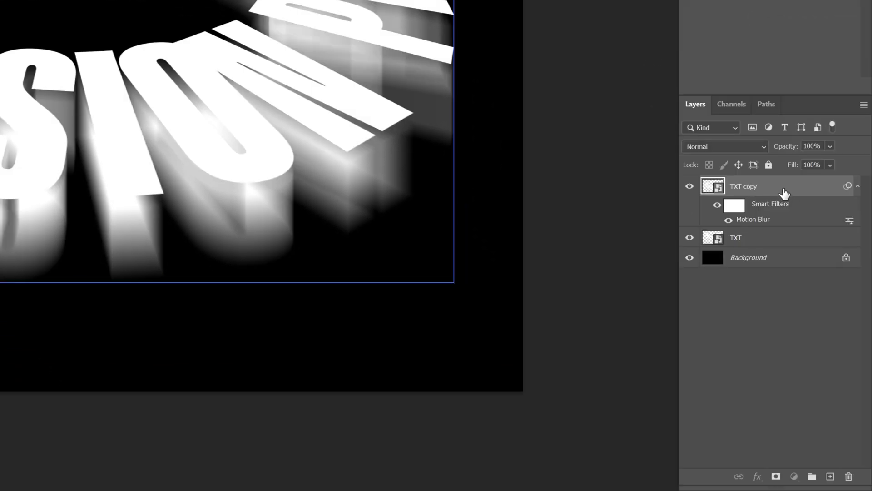
drag(785, 193, 777, 242)
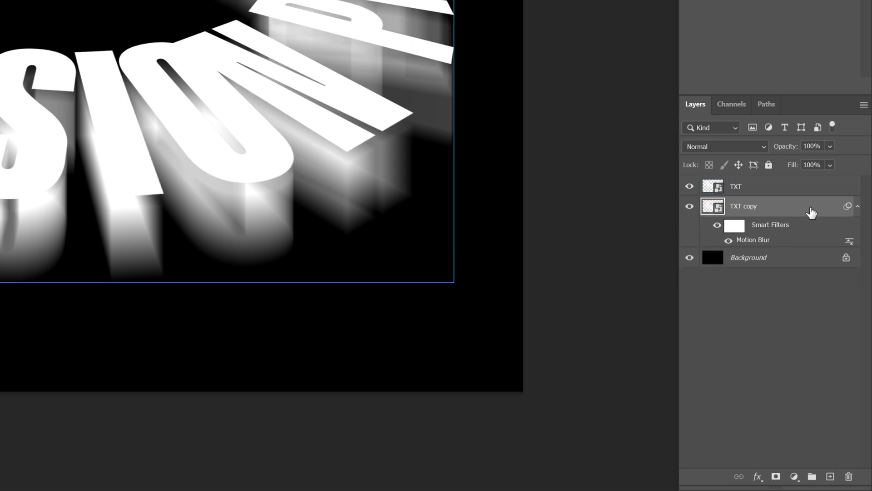
Step: Duplicate the TXT copy layer and set the duplicate's Motion Blur distance to 412 pixels
key(ctrl+j)
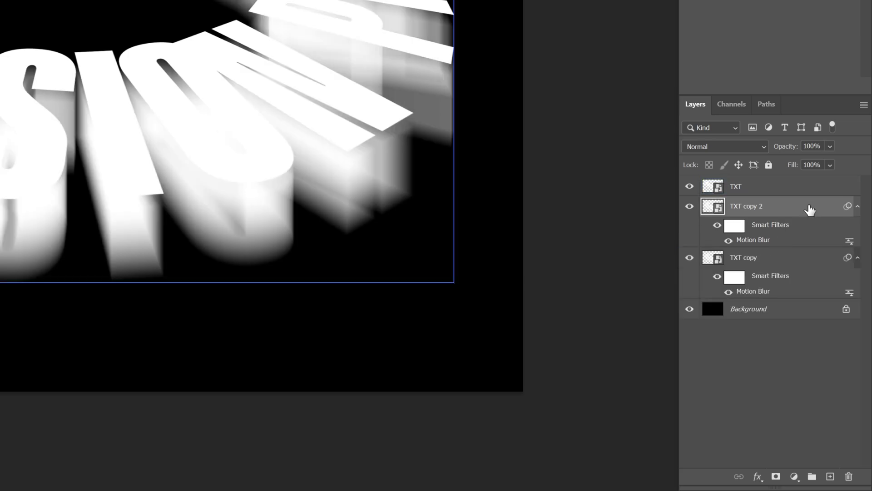
double_click(754, 242)
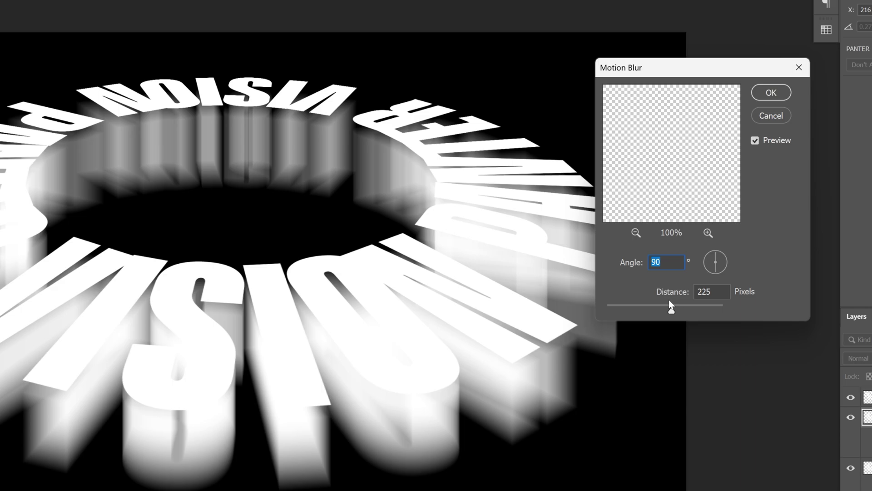
drag(686, 307, 689, 309)
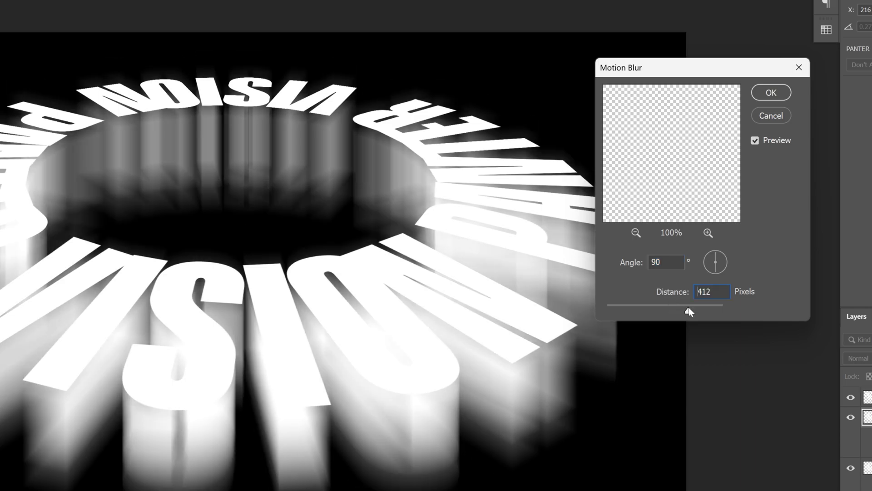
click(773, 93)
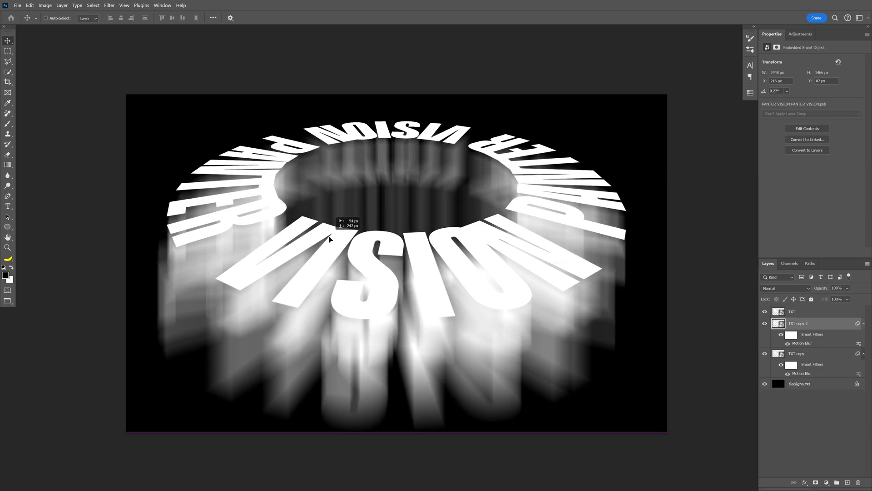
Step: Move TXT copy 2 down to extend the glow and reorder it beneath TXT copy
drag(330, 238, 350, 266)
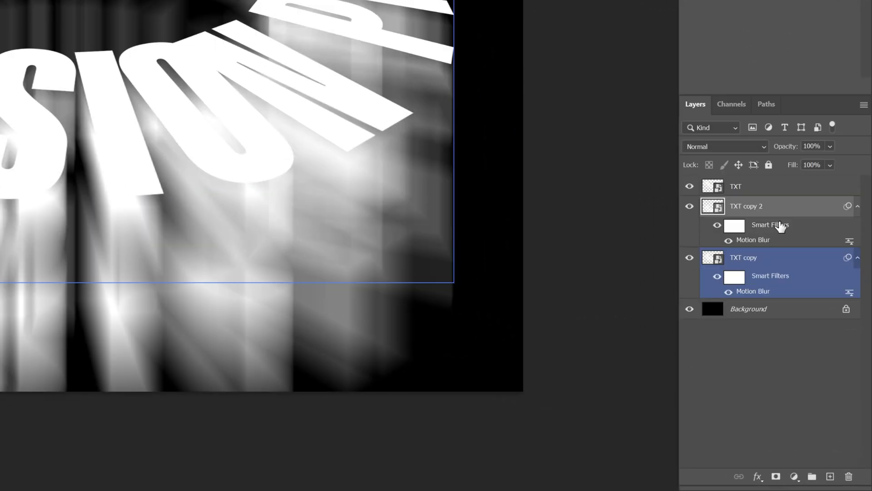
click(782, 213)
drag(781, 212, 775, 278)
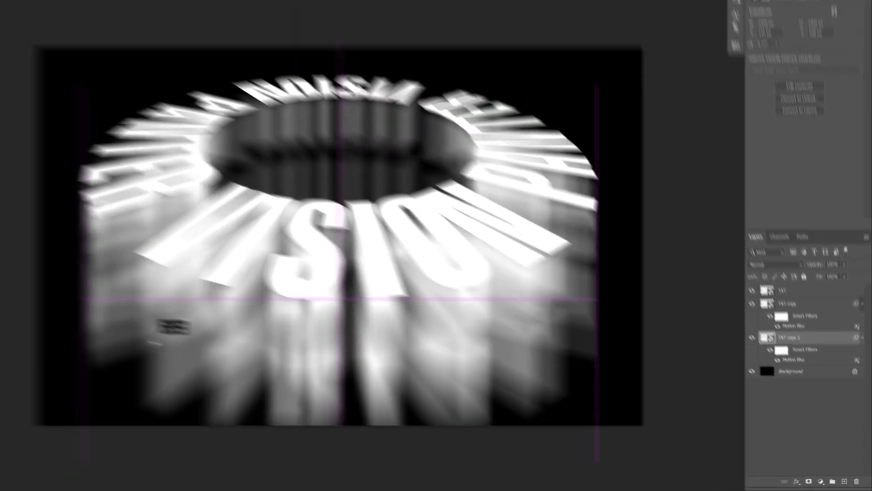
drag(155, 344, 154, 336)
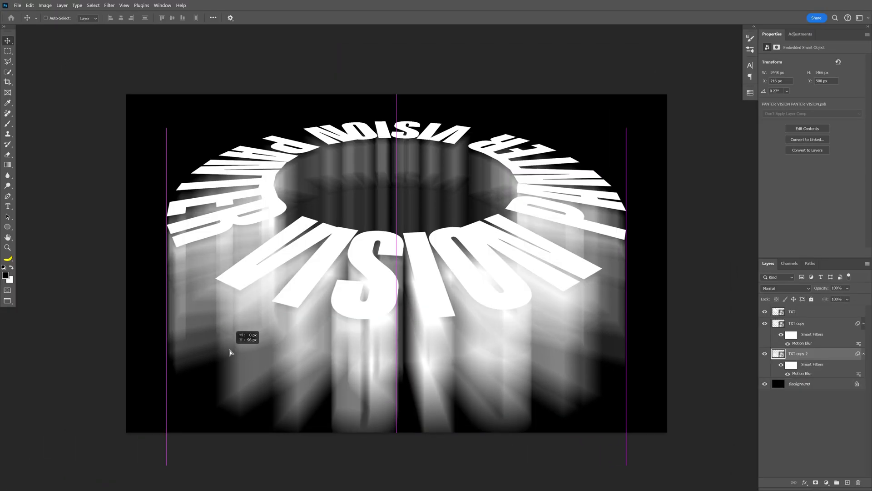
drag(230, 352, 231, 351)
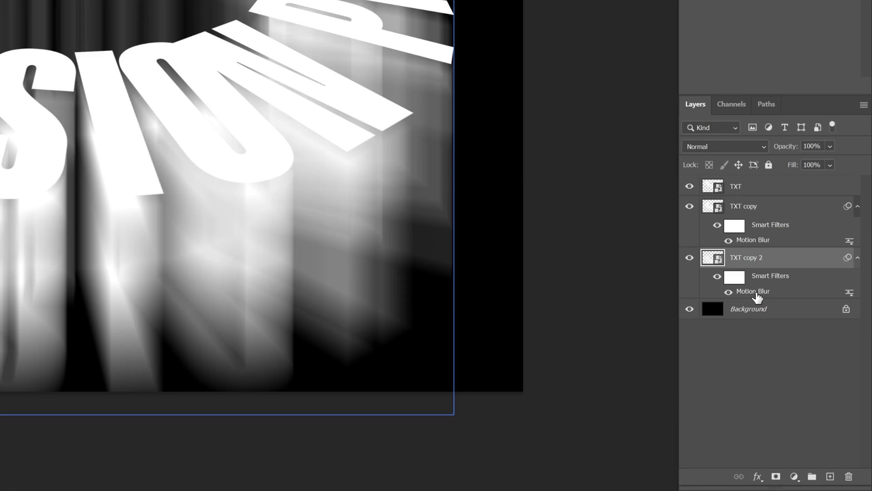
Step: Set the Motion Blur distance of TXT copy 2 to 626 pixels
double_click(754, 291)
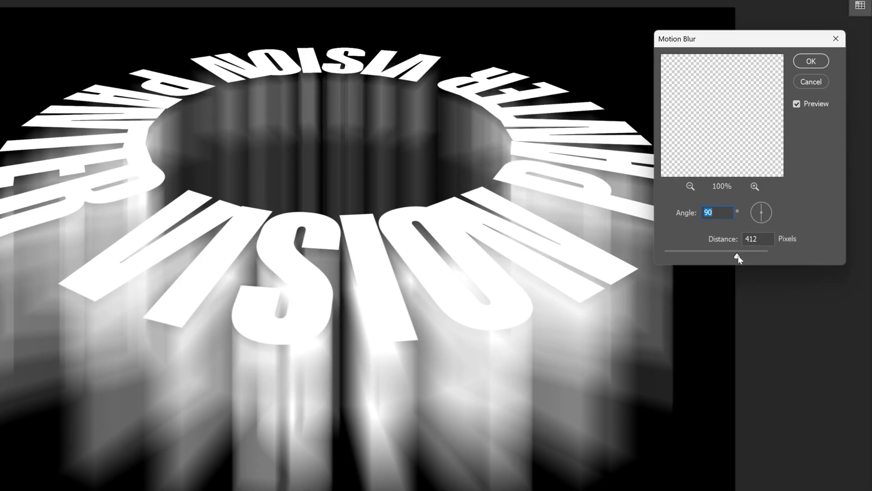
drag(739, 258, 743, 258)
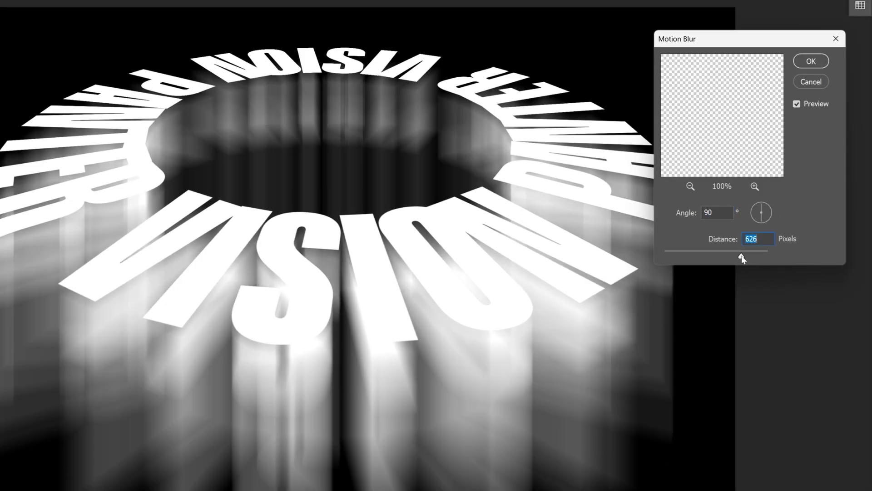
click(811, 61)
Step: Shift TXT copy 2 straight down below the ring and set its opacity to 72%
drag(40, 349, 35, 386)
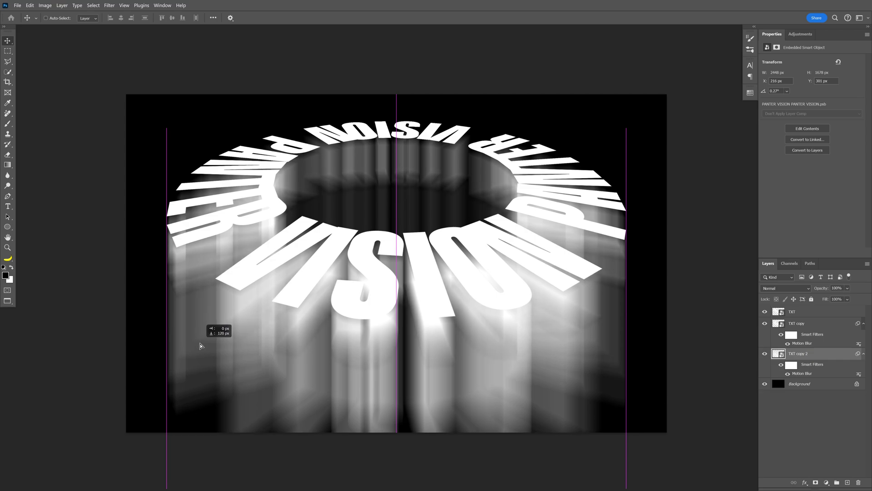
drag(200, 346, 200, 347)
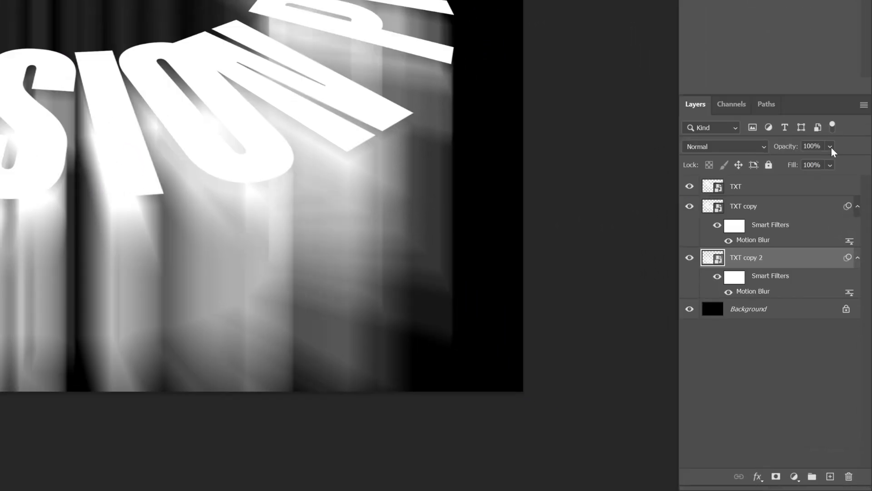
click(830, 146)
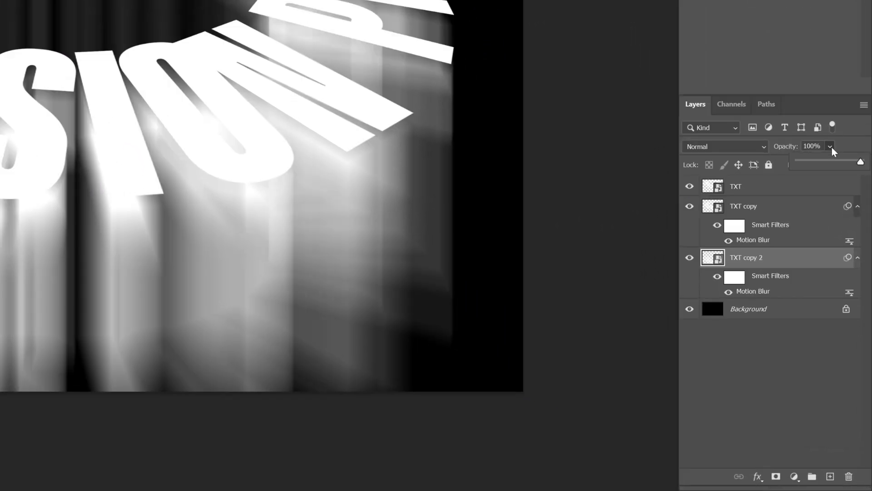
drag(847, 165, 843, 165)
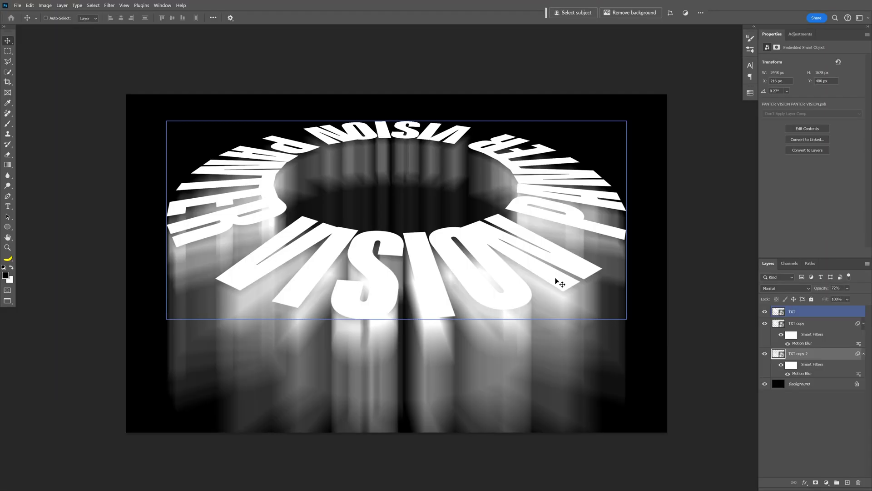
Step: Duplicate TXT copy 2 further down the canvas as TXT copy 3 and place the new layer beneath it
drag(326, 263, 330, 386)
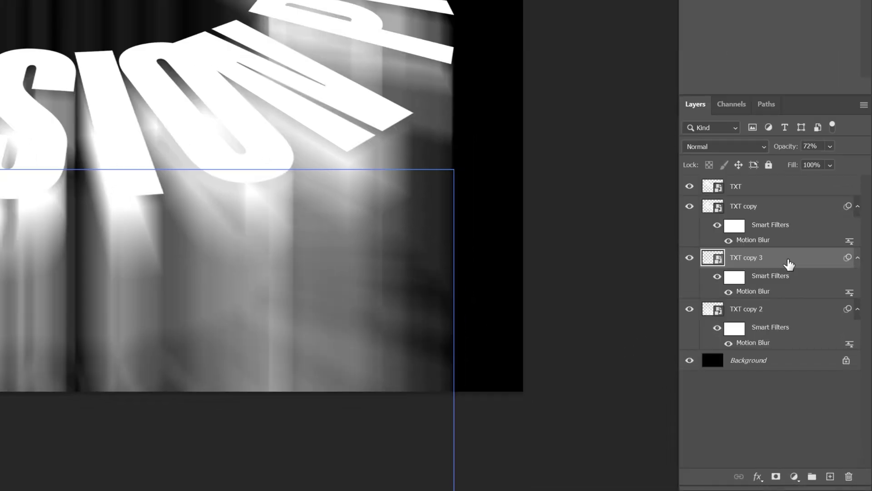
drag(789, 265, 798, 338)
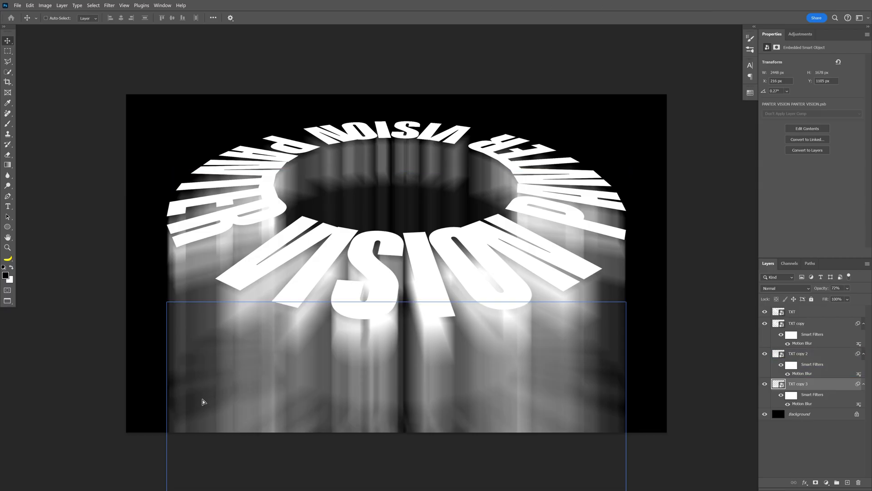
drag(203, 402, 205, 384)
Step: Set the opacity of the TXT copy 3 layer to 30%
key(alt+])
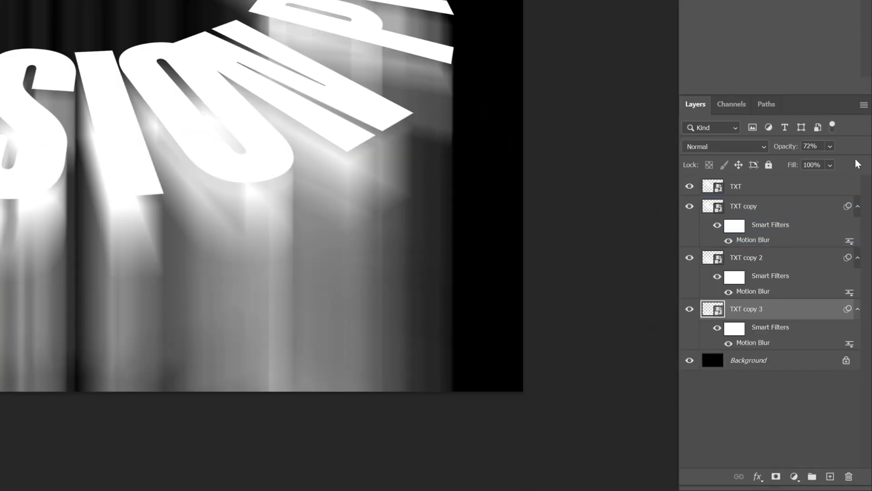
click(830, 146)
drag(824, 156, 818, 166)
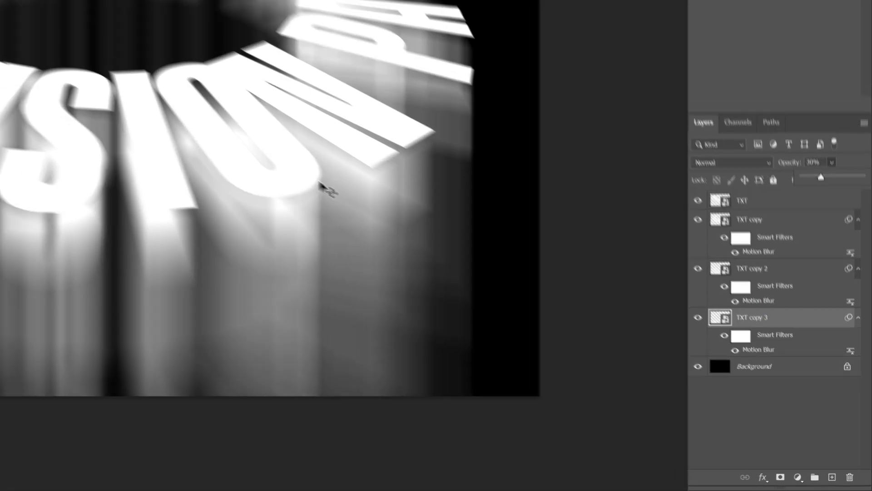
click(297, 172)
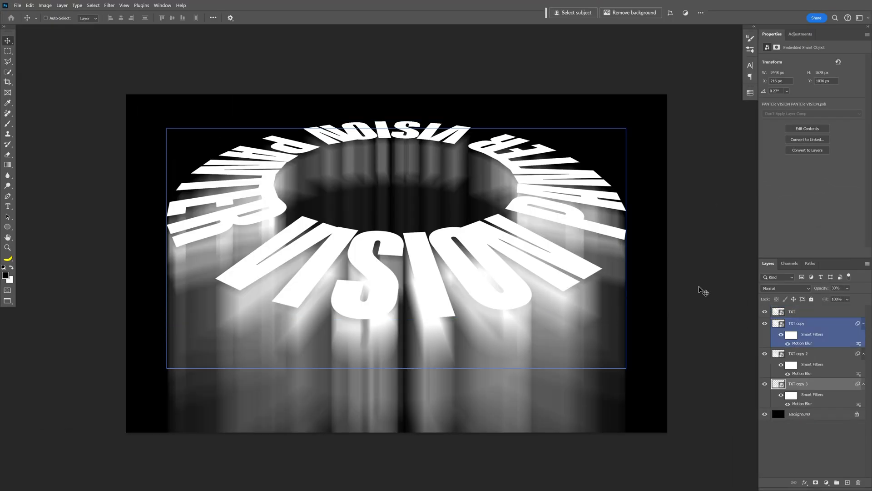
Step: Inspect where the blurred light meets the letters at the far side of the ring
scroll(490, 185, up, 5)
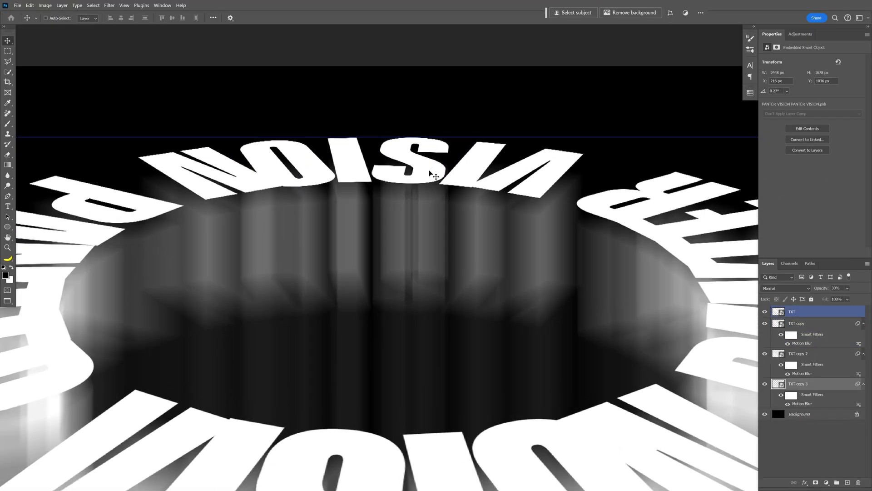
ctrl+click(435, 193)
ctrl+click(404, 178)
ctrl+click(409, 186)
scroll(411, 186, up, 2)
scroll(410, 186, down, 8)
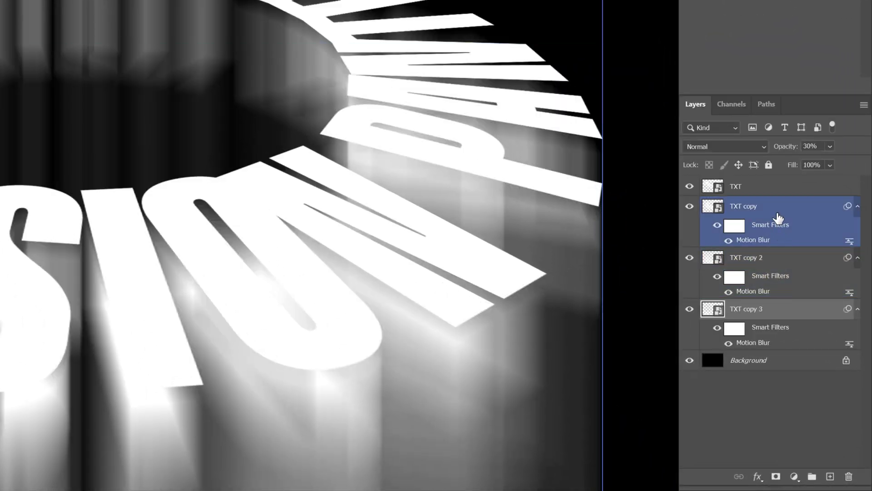
Step: Combine TXT copy, TXT copy 2, TXT copy 3 and the Background into a single smart object beneath the TXT layer
shift+click(815, 326)
scroll(183, 4, up, 5)
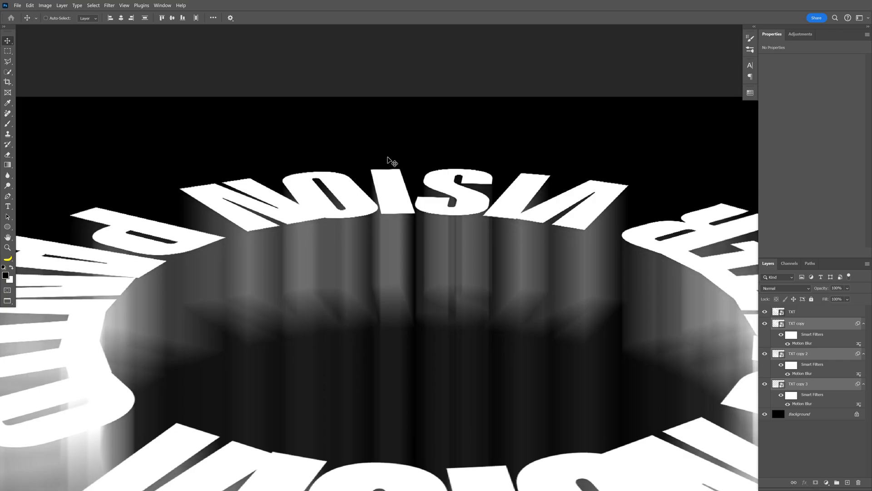
scroll(388, 160, down, 5)
click(802, 323)
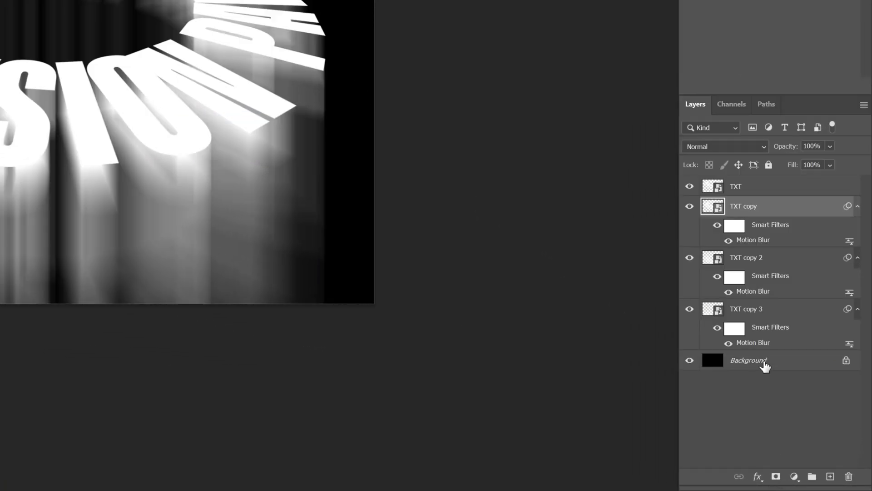
click(765, 363)
click(767, 205)
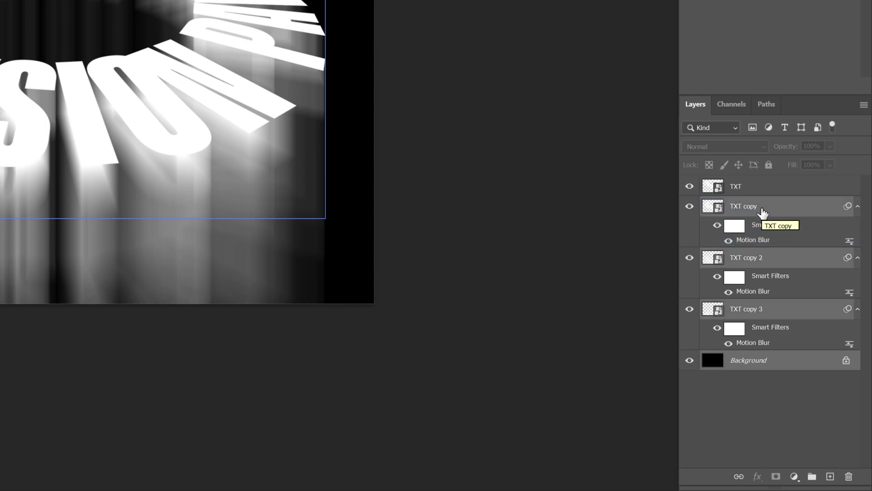
click(745, 188)
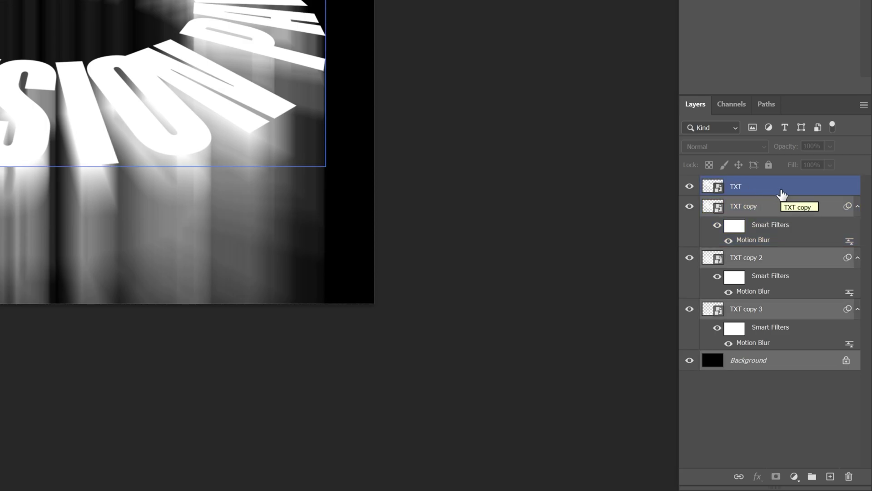
shift+click(764, 208)
right_click(770, 207)
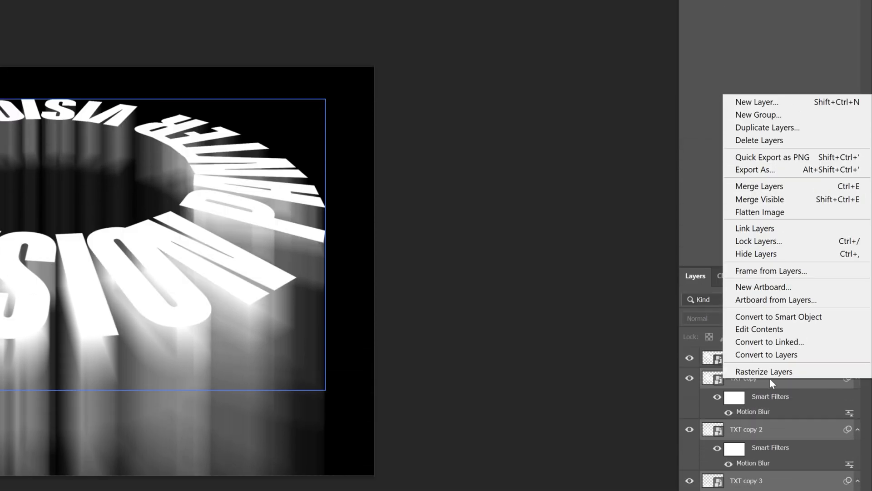
click(817, 317)
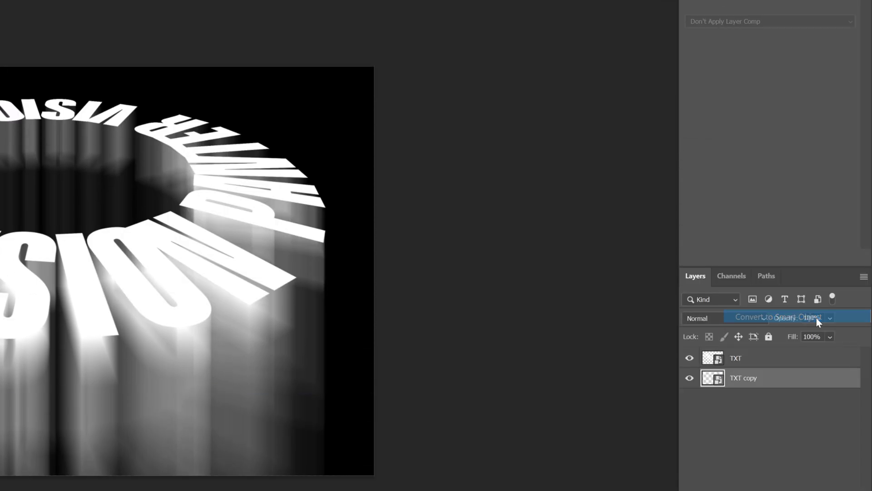
key(ctrl+plus)
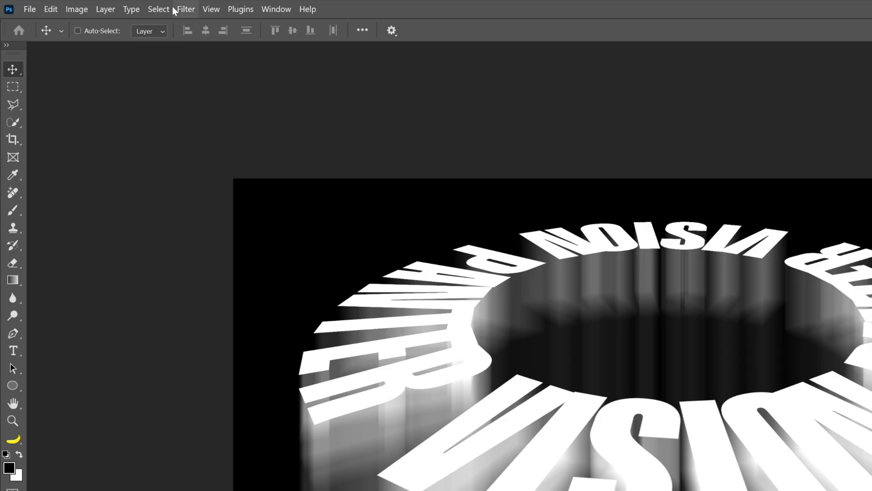
Step: Apply the Graphic Pen sketch filter to the combined layer with stroke length 11, light/dark balance 70 and vertical stroke direction
click(184, 10)
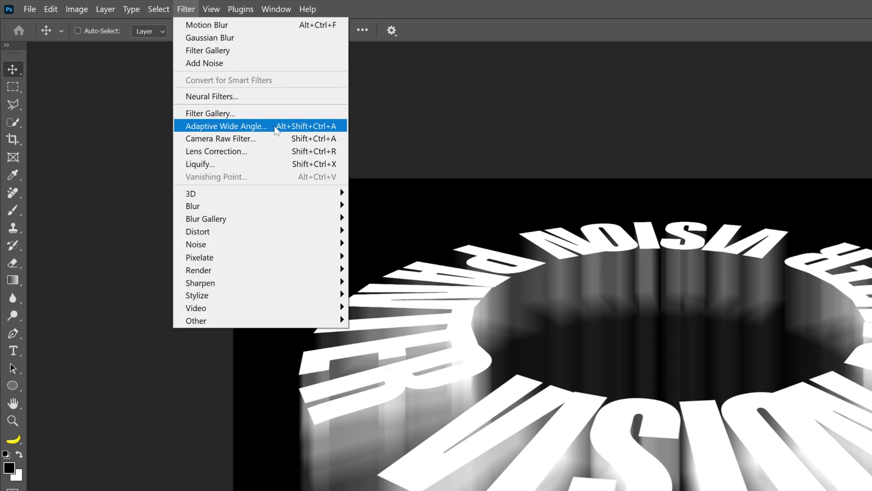
click(271, 117)
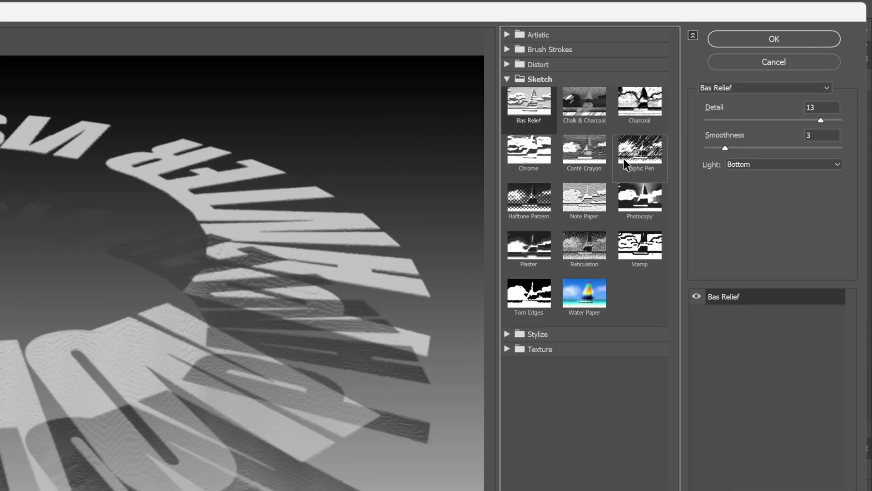
click(635, 152)
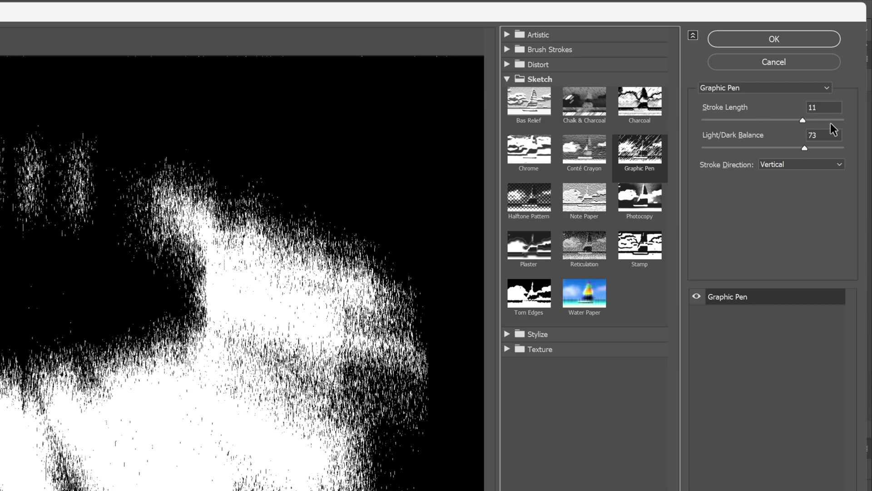
click(820, 108)
click(822, 136)
key(Down)
key(Down)
key(Down)
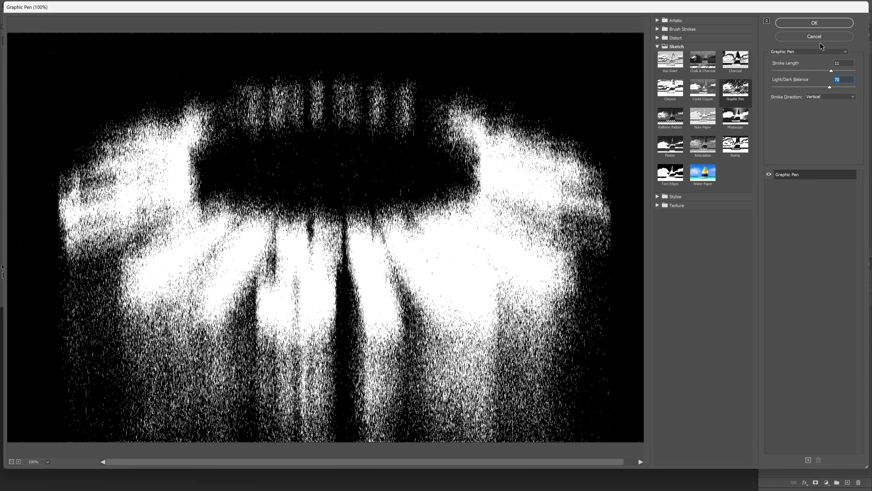
click(822, 23)
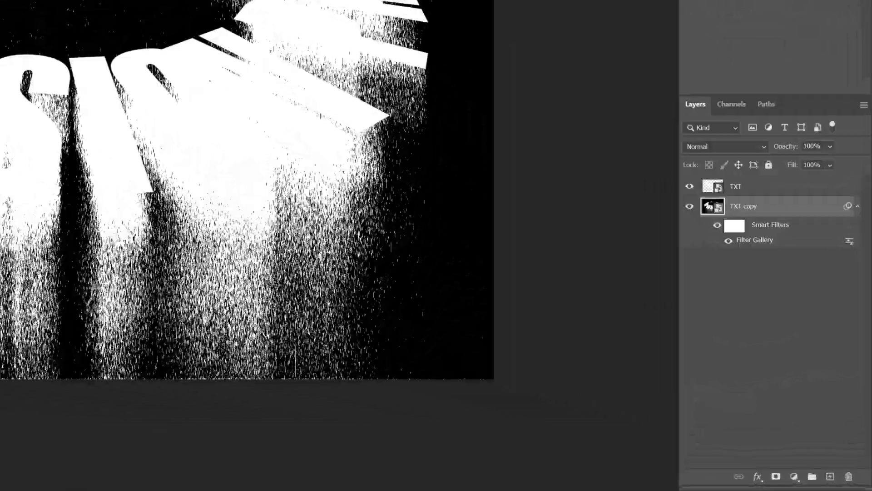
Step: Duplicate the filtered TXT copy layer and turn off the Filter Gallery effect on the lower original
key(ctrl+j)
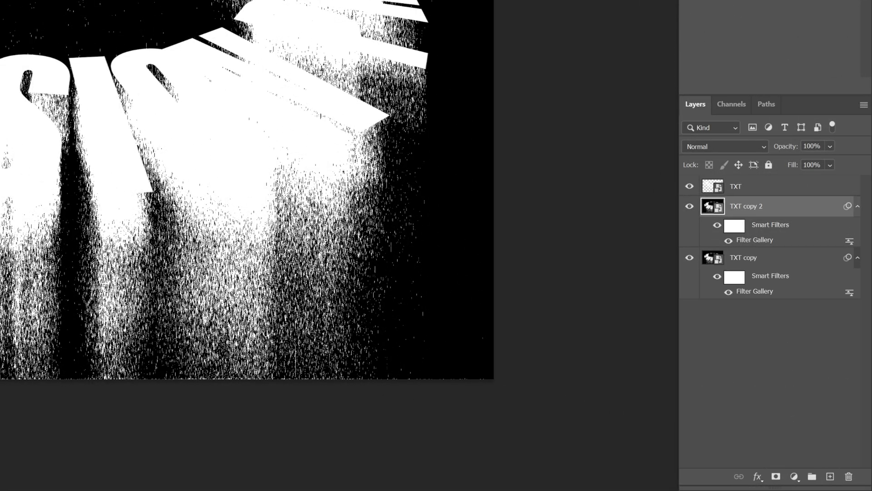
click(768, 257)
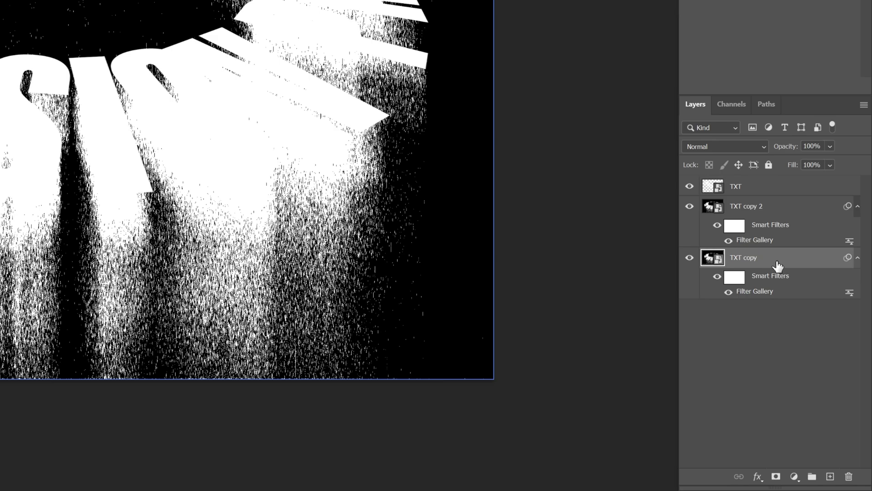
click(729, 292)
Step: Set the opacity of the grainy TXT copy 2 layer to 18%
click(776, 213)
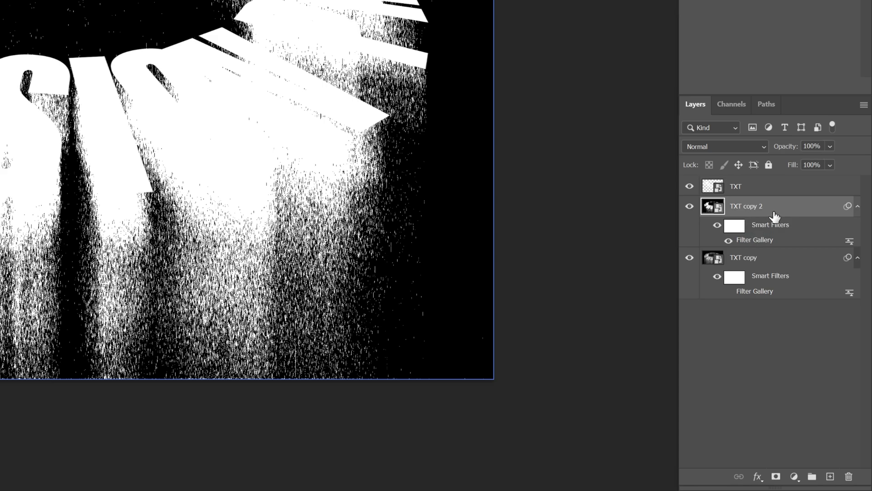
click(829, 145)
click(832, 160)
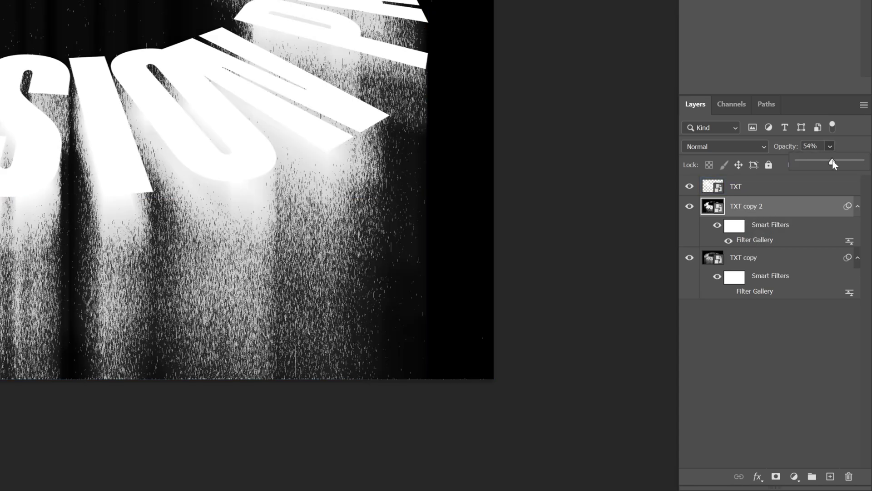
drag(833, 162, 811, 166)
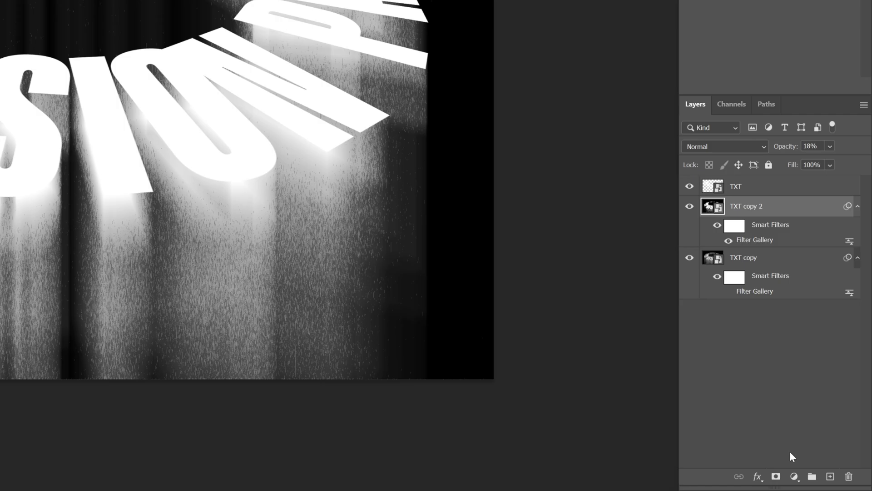
Step: Add a white (ffffff) solid color fill layer directly beneath TXT and convert it to a smart object
click(794, 477)
click(800, 243)
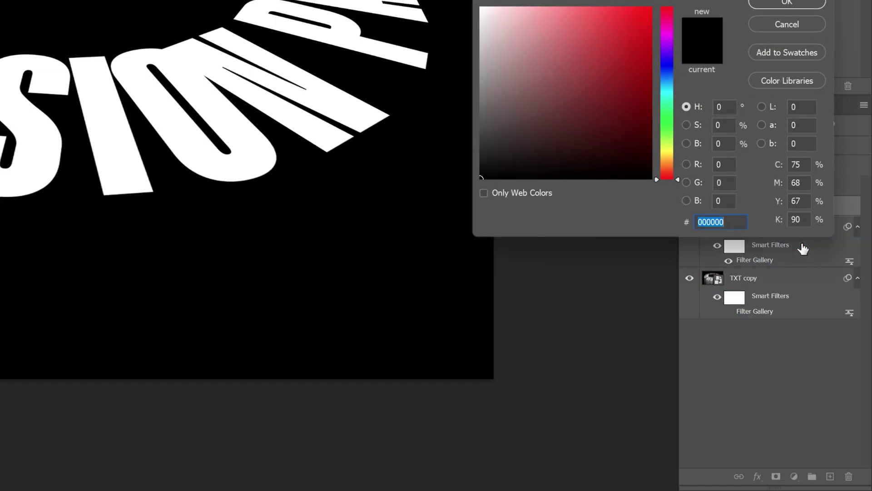
text(ffffff)
click(801, 171)
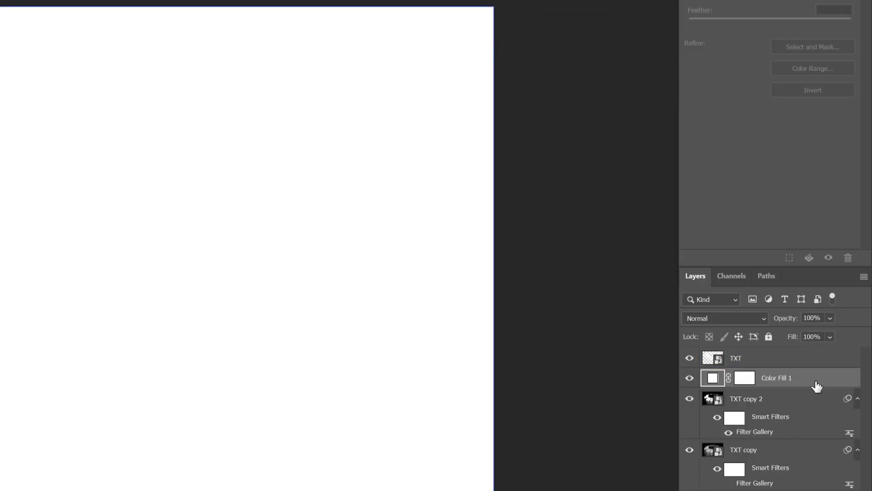
right_click(818, 385)
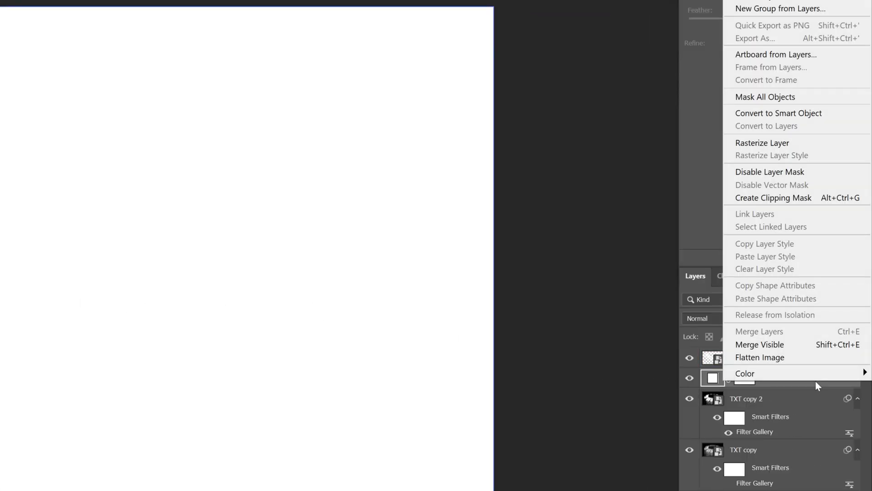
click(797, 114)
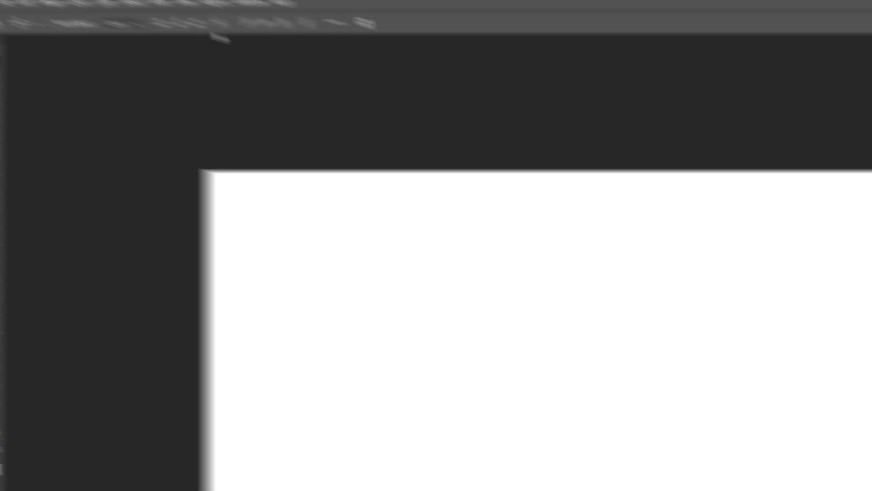
Step: Apply the Halftone Pattern sketch filter to the white fill layer with size 2, contrast 5 and the Line pattern type
click(186, 9)
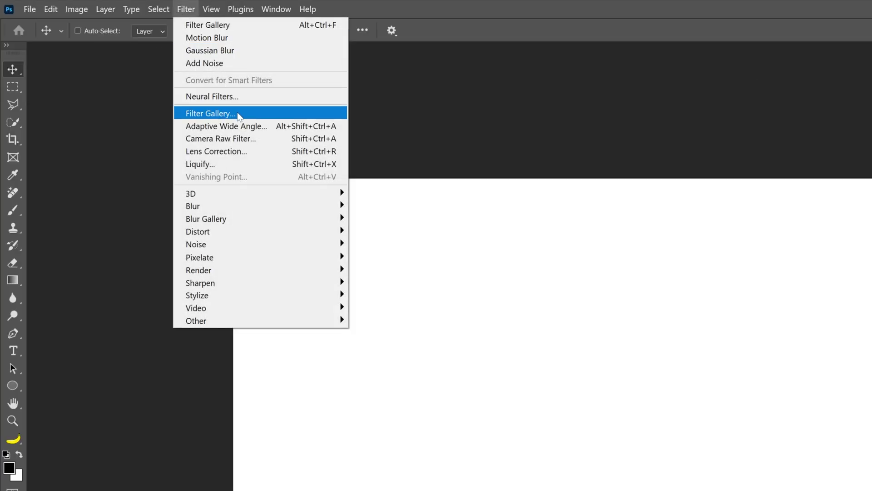
click(239, 113)
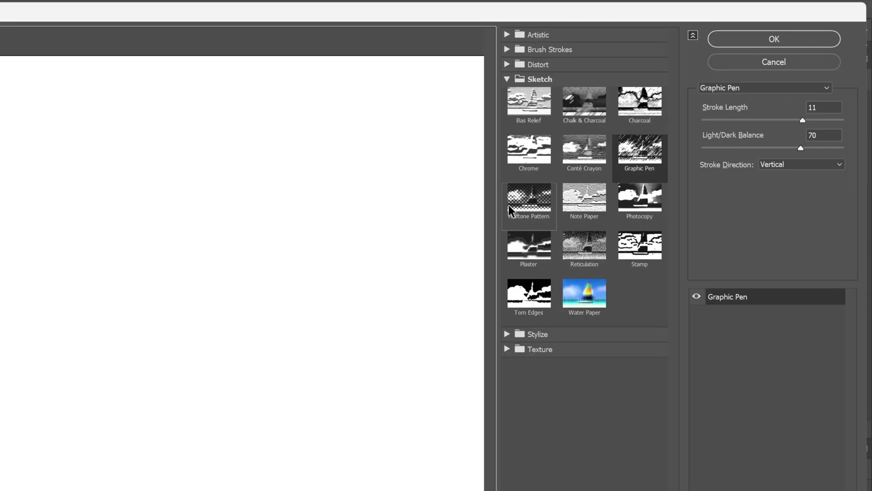
click(527, 201)
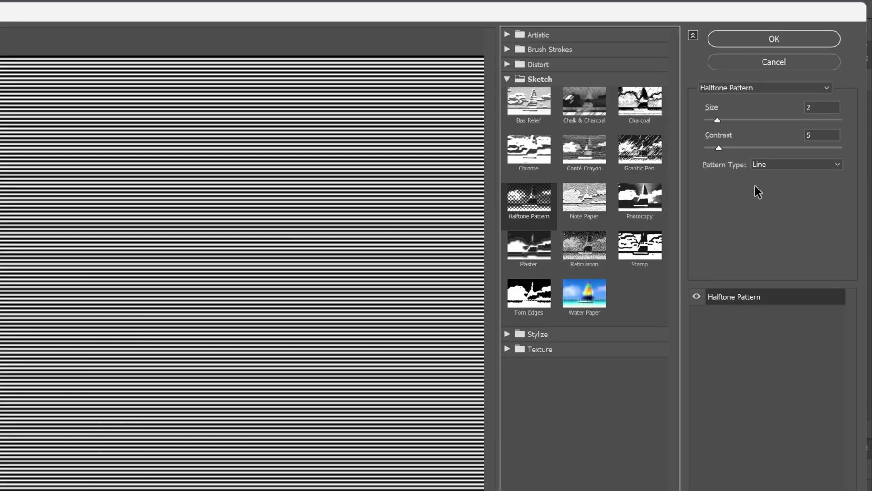
click(758, 165)
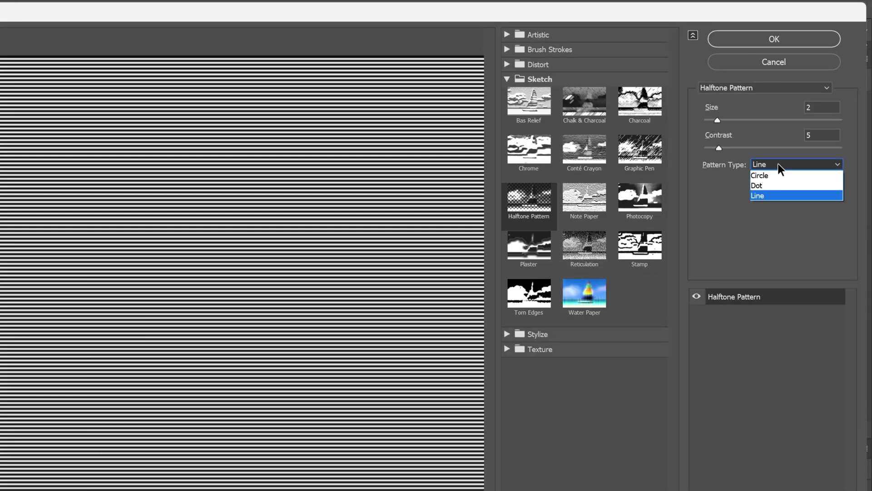
click(766, 196)
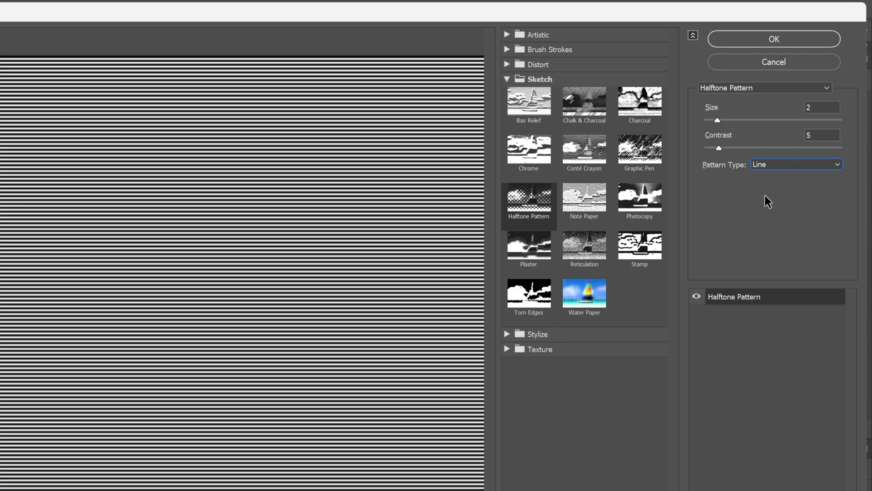
click(717, 119)
click(719, 147)
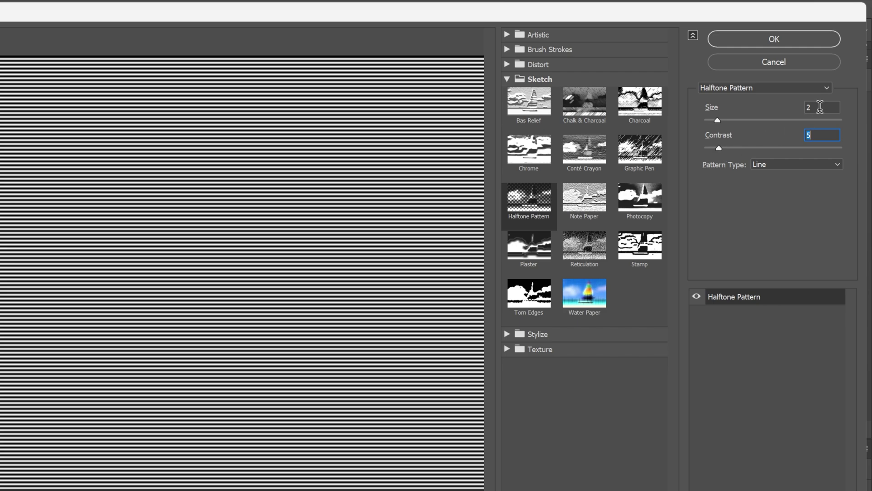
click(818, 134)
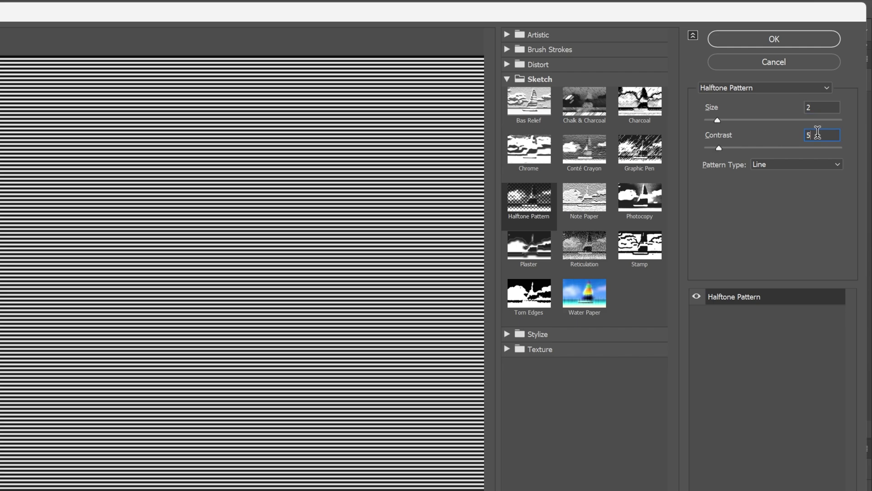
click(791, 39)
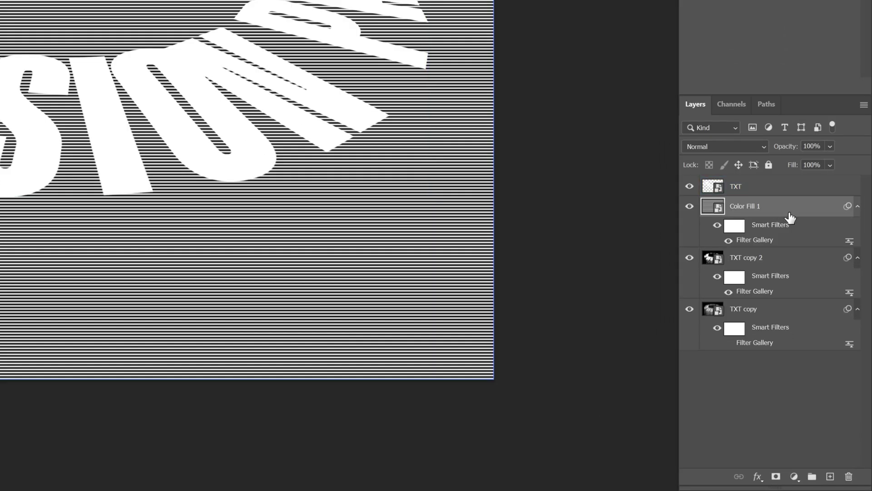
Step: Convert the striped fill layer to a new smart object, then rotate it 90° and stretch it across the full canvas width
right_click(790, 217)
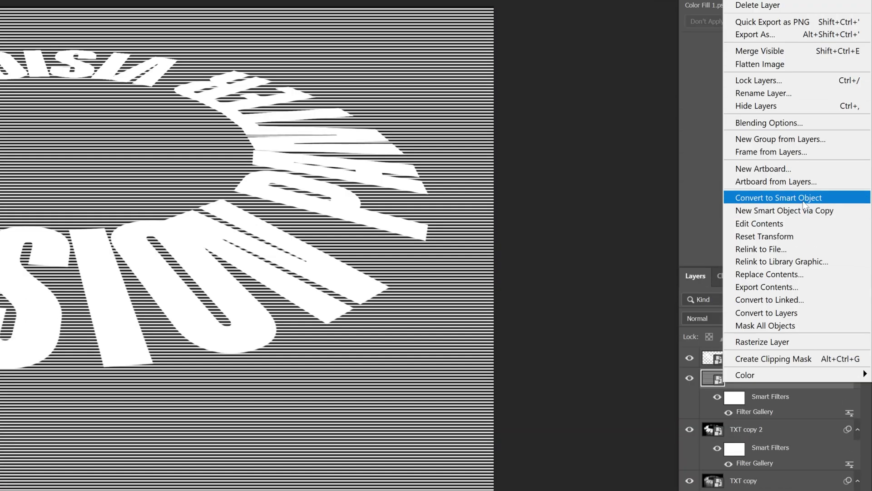
click(803, 200)
key(ctrl+t)
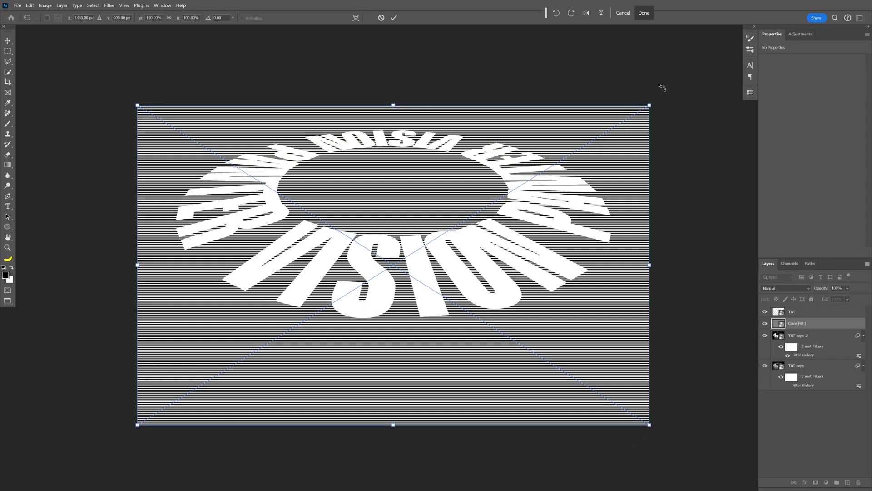
drag(664, 88, 488, 377)
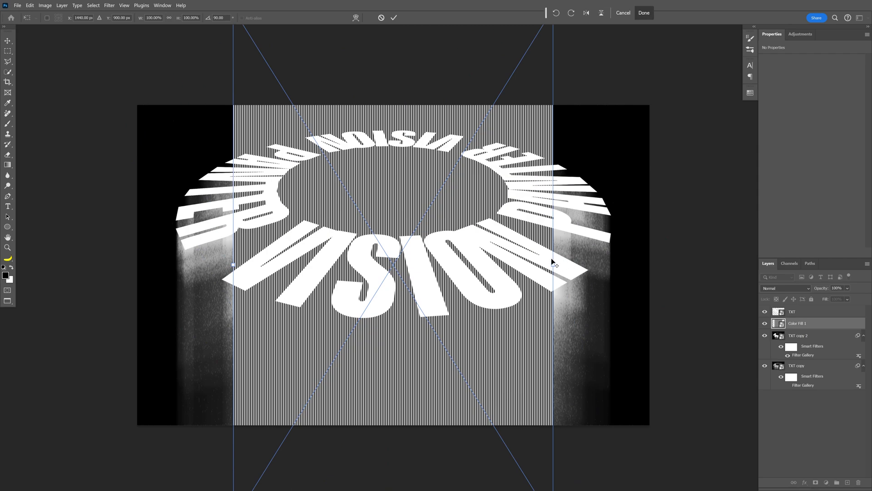
drag(553, 265, 649, 255)
key(Return)
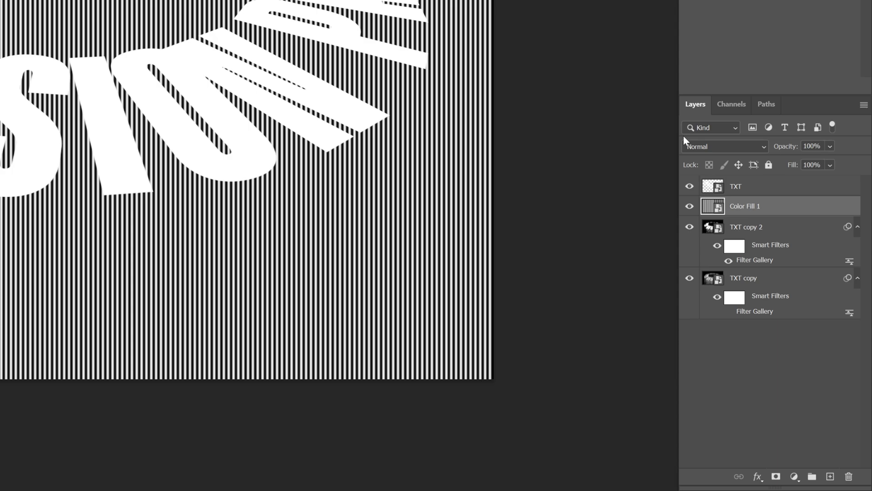
Step: Blend the vertical stripes layer in Overlay mode at 32% opacity
click(778, 288)
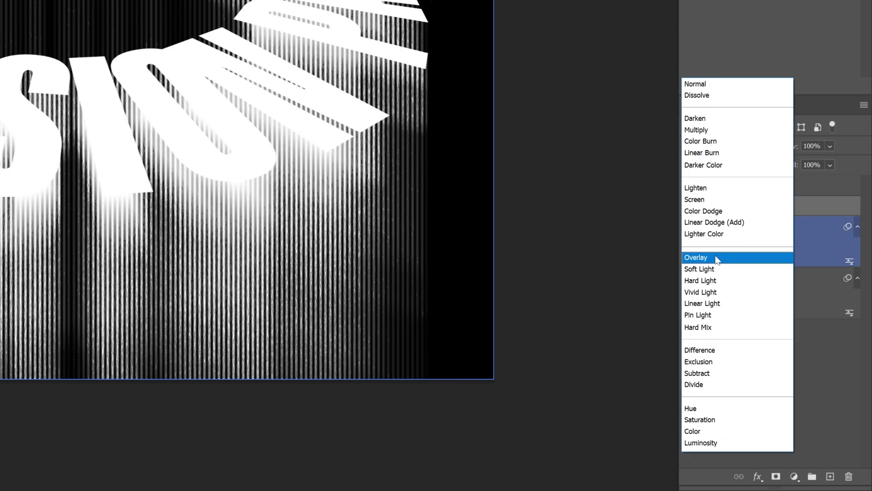
click(716, 258)
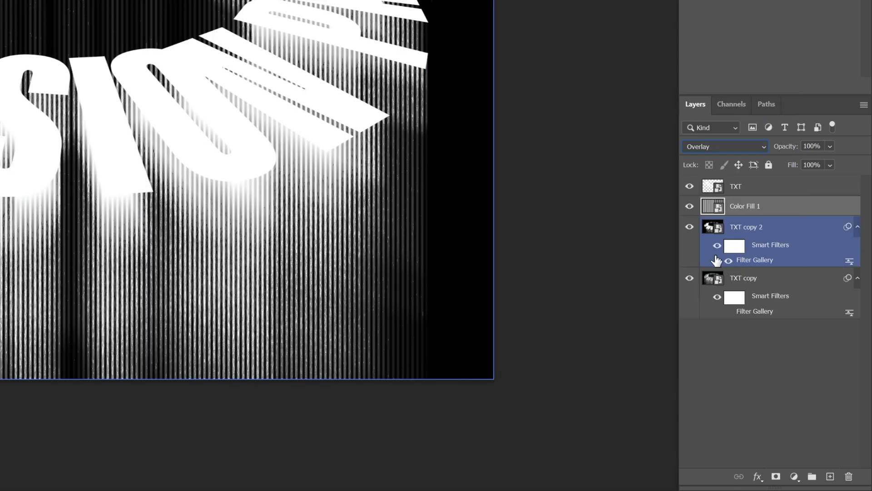
click(830, 146)
drag(832, 159, 820, 163)
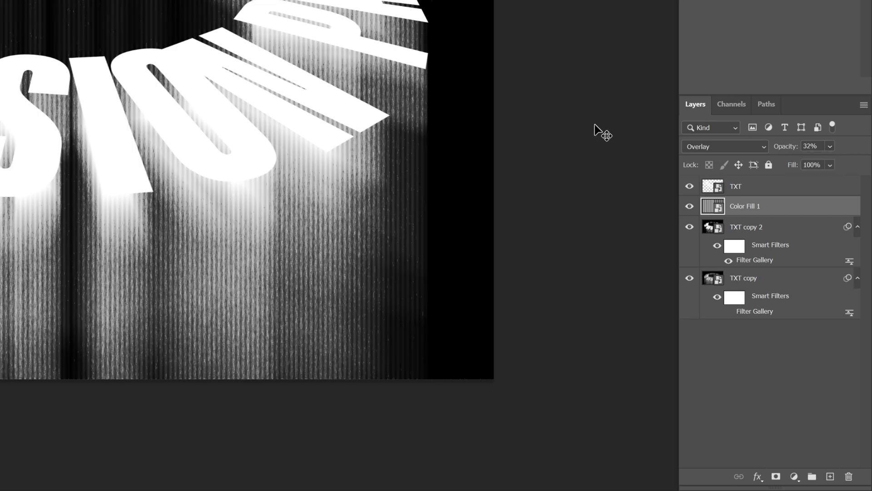
Step: Apply a Gaussian Blur with a radius of about 3.7 pixels to the TXT smart object layer
click(750, 188)
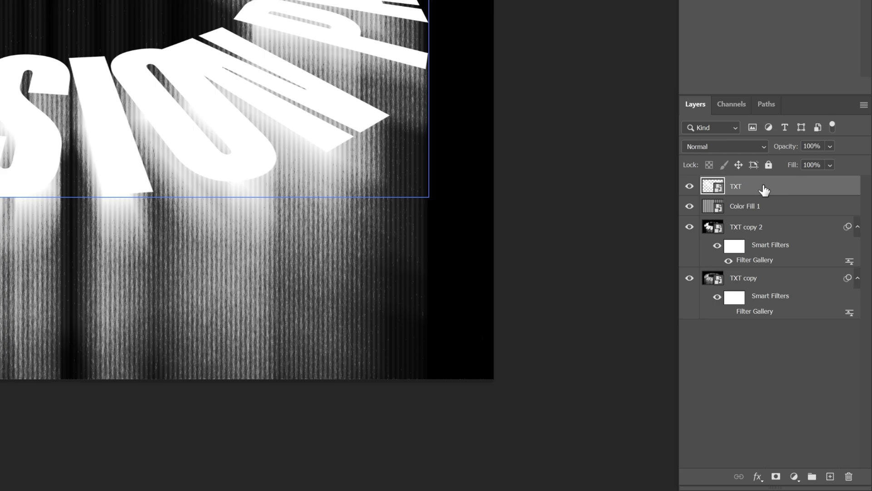
click(764, 205)
click(194, 8)
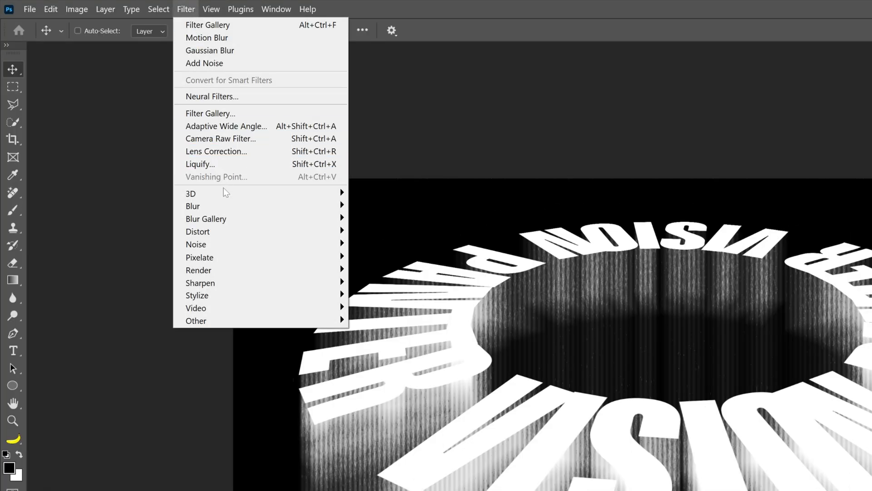
mouse_move(224, 206)
click(414, 256)
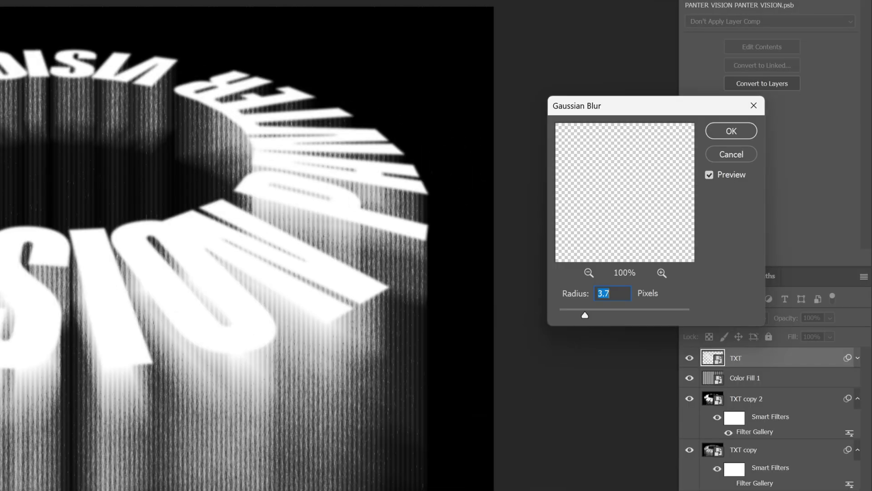
key(Down)
click(724, 131)
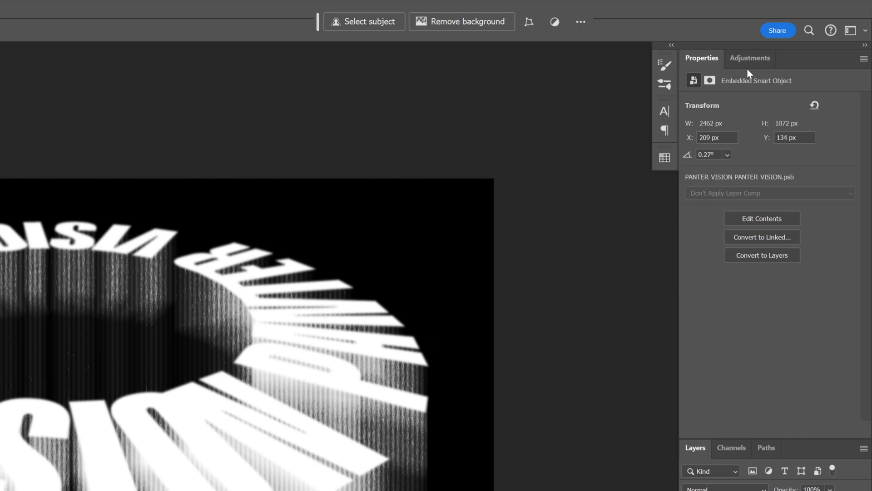
Step: Add a Gradient Map adjustment layer above TXT and open its gradient for editing
click(755, 64)
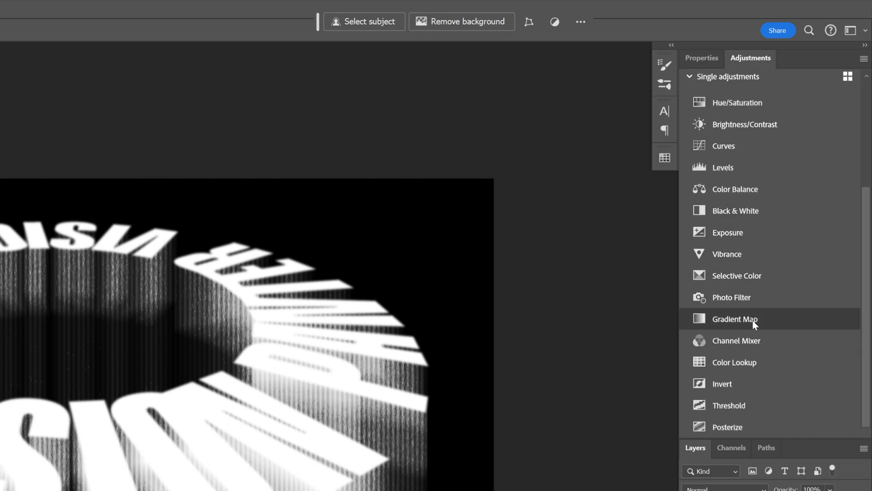
click(735, 319)
click(767, 108)
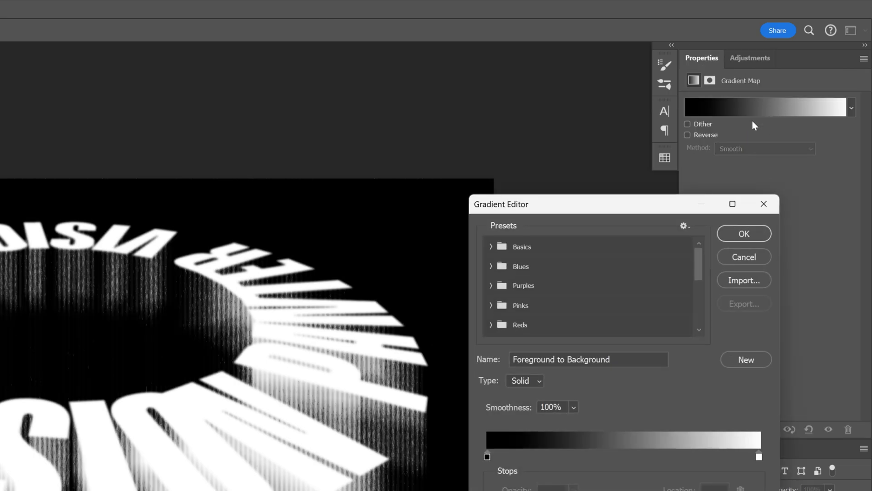
Step: Add a purple (7309df) color stop at location 25% of the gradient
click(676, 313)
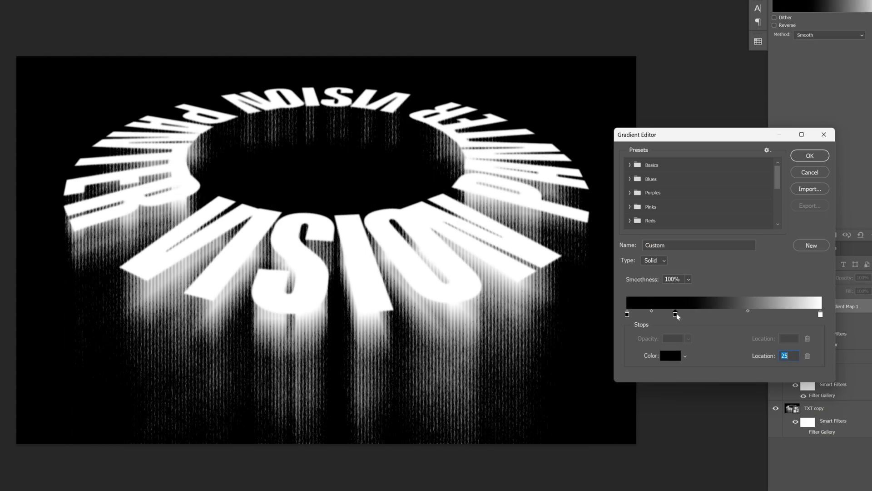
click(668, 354)
text(7309df)
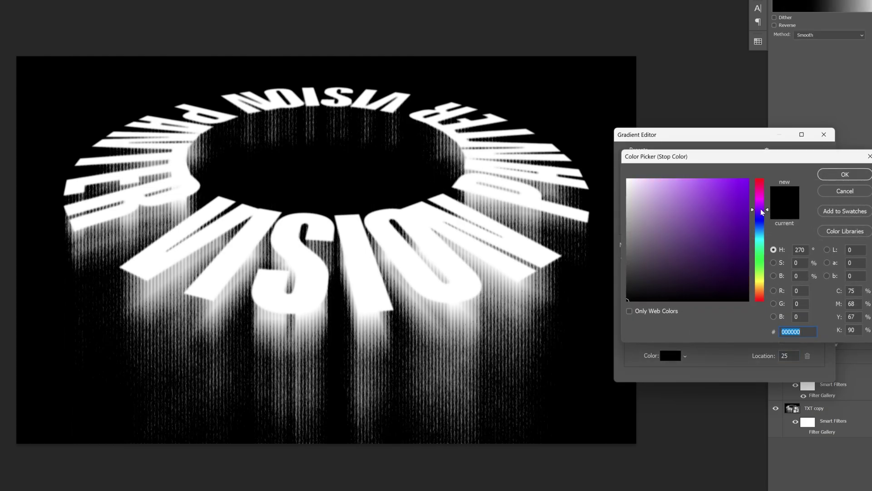
click(843, 177)
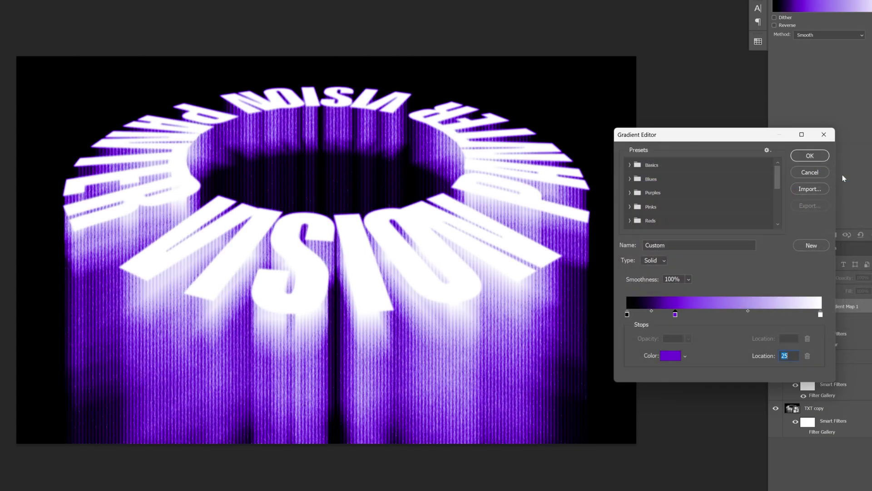
Step: Add an orange (eb6503) color stop at location 54% of the gradient
click(732, 315)
click(669, 355)
text(eb6503)
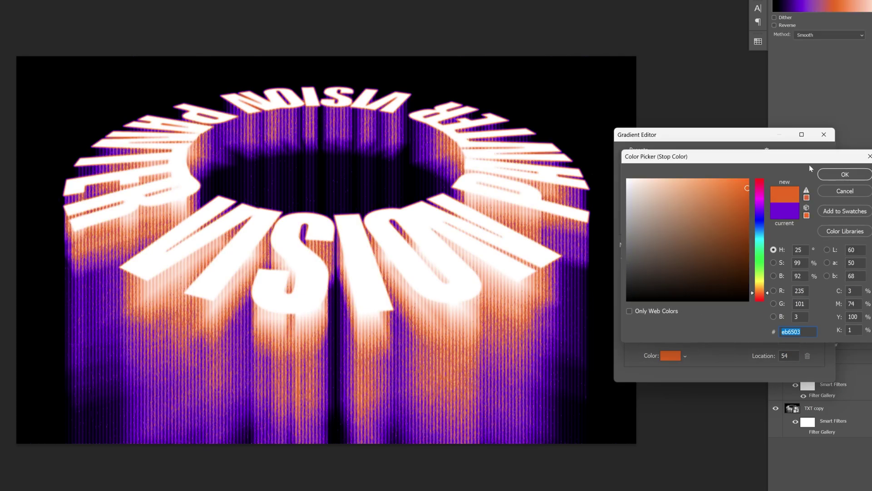
click(834, 175)
click(835, 175)
Step: Move the gradient's white end stop to location 78% and recolor it lime green (a7f00b)
drag(820, 314, 782, 317)
double_click(778, 315)
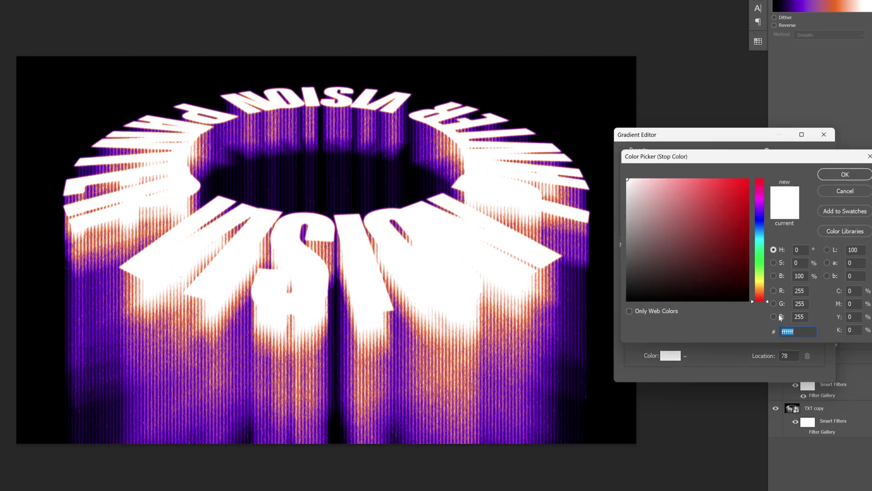
click(744, 186)
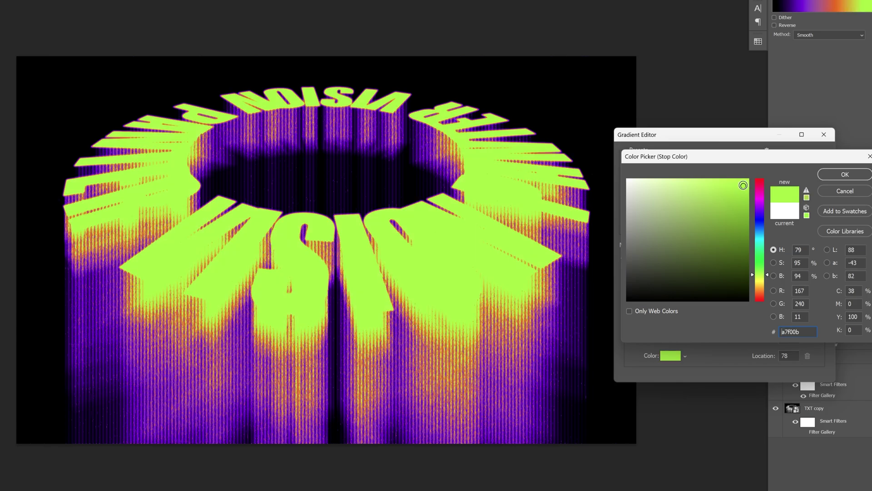
click(834, 175)
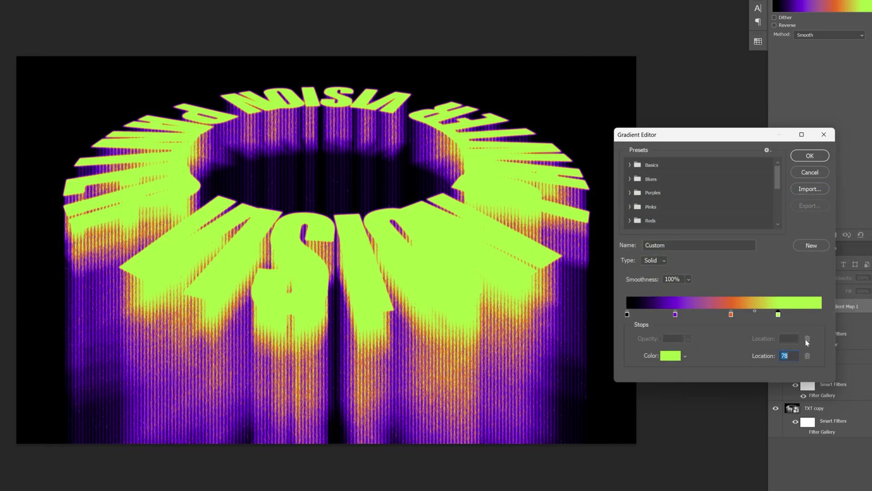
Step: Add a black color stop at 100% and shift the purple, orange and green stops toward the gradient's start, placing green at 65%
click(821, 314)
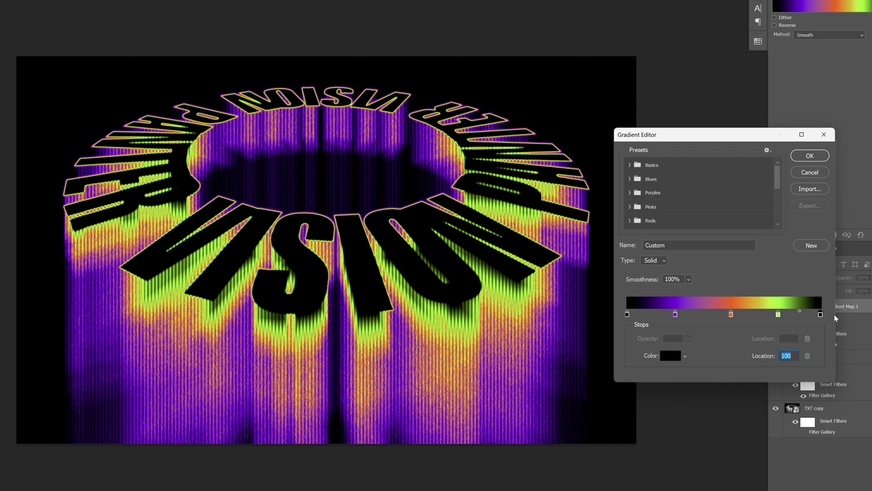
drag(778, 317, 707, 316)
drag(771, 317, 753, 315)
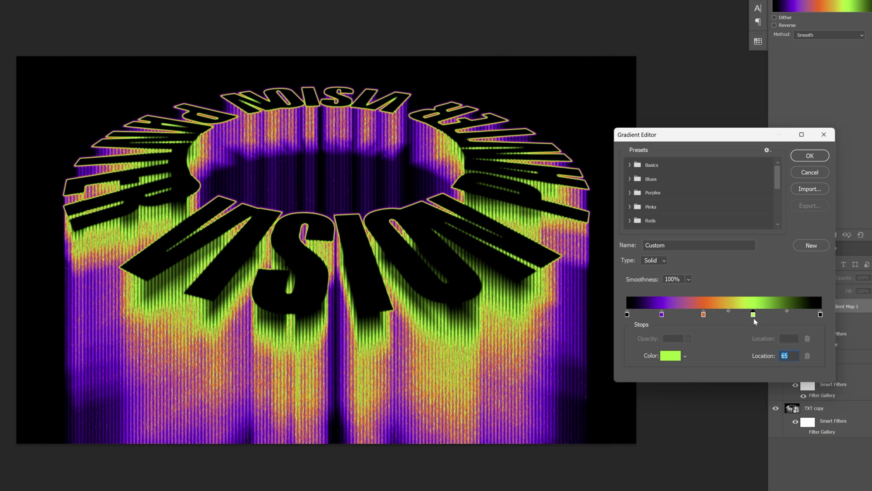